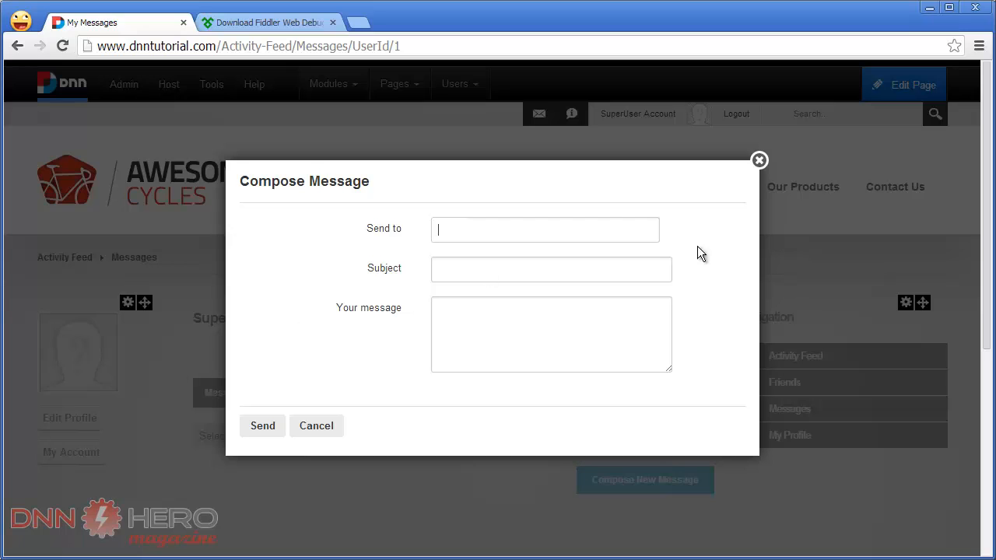
- Close the Compose Message dialog and open the Host Settings page to check the installed DNN version
left_click(759, 160)
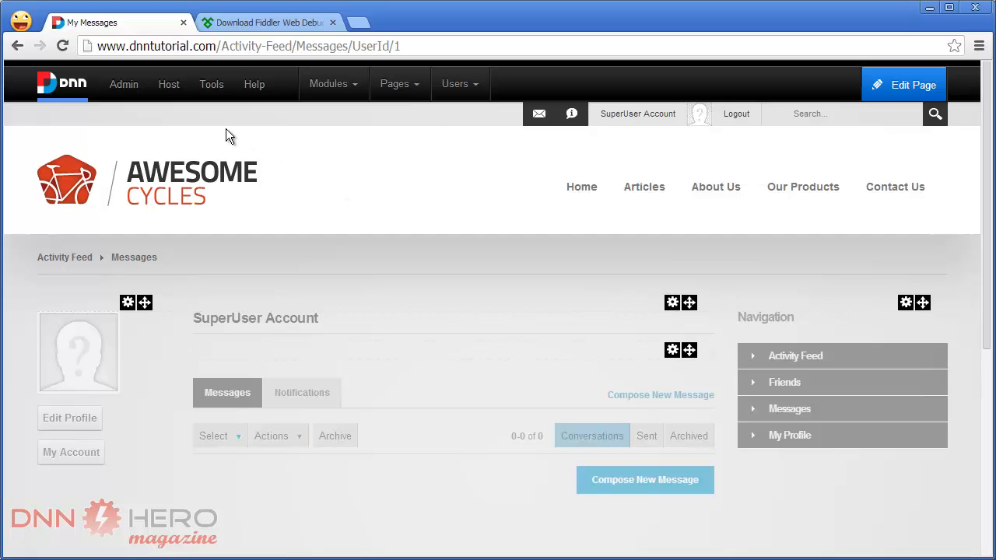
mouse_move(173, 89)
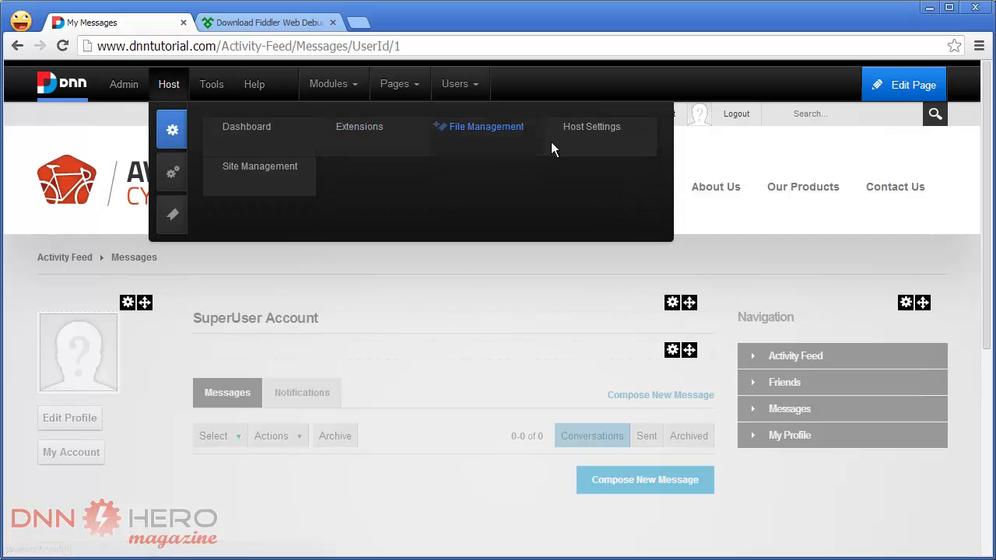
left_click(580, 133)
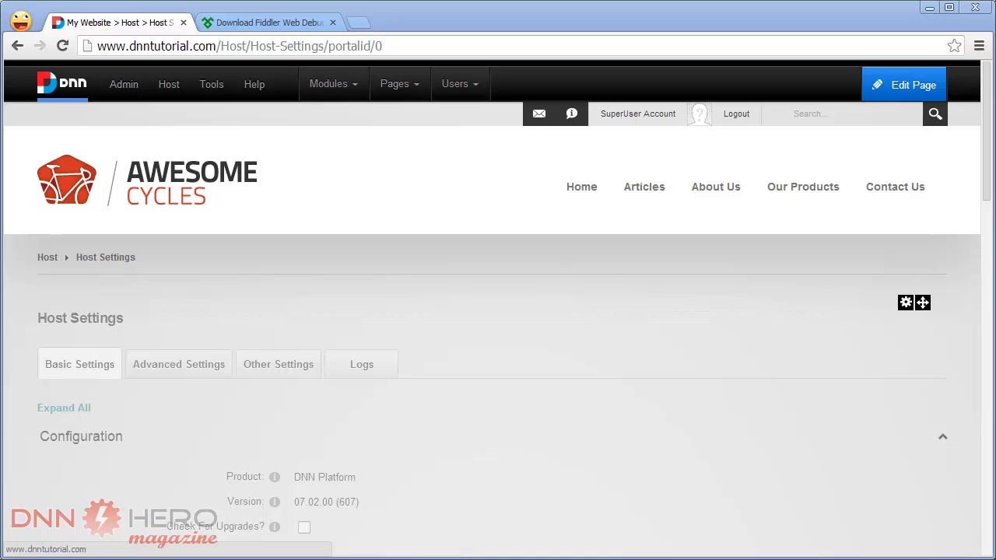
- Open dotnetnuke.codeplex.com in a new browser tab and go to the downloads of release 07.02.00
left_click(356, 22)
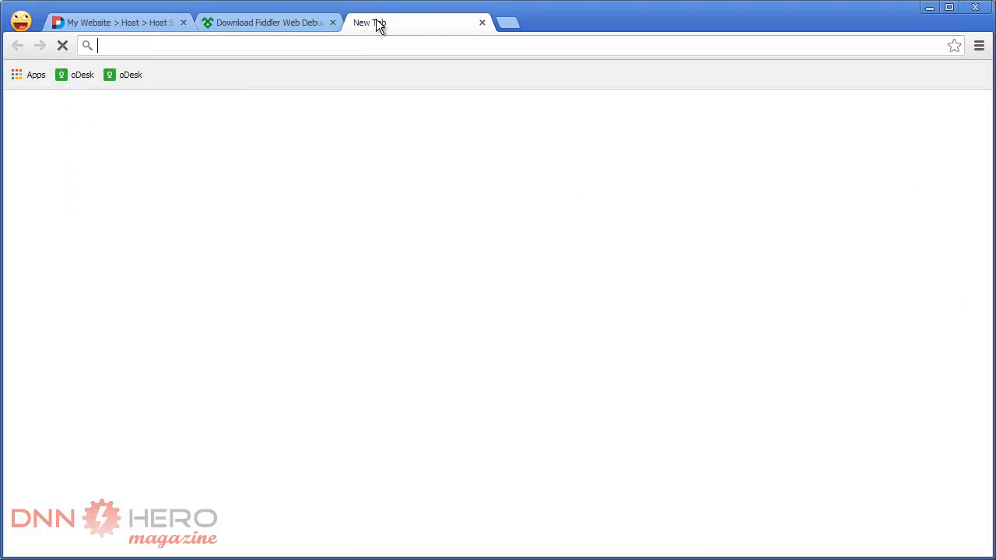
type("https://dotnetnuke.codeplex.com")
key("Return")
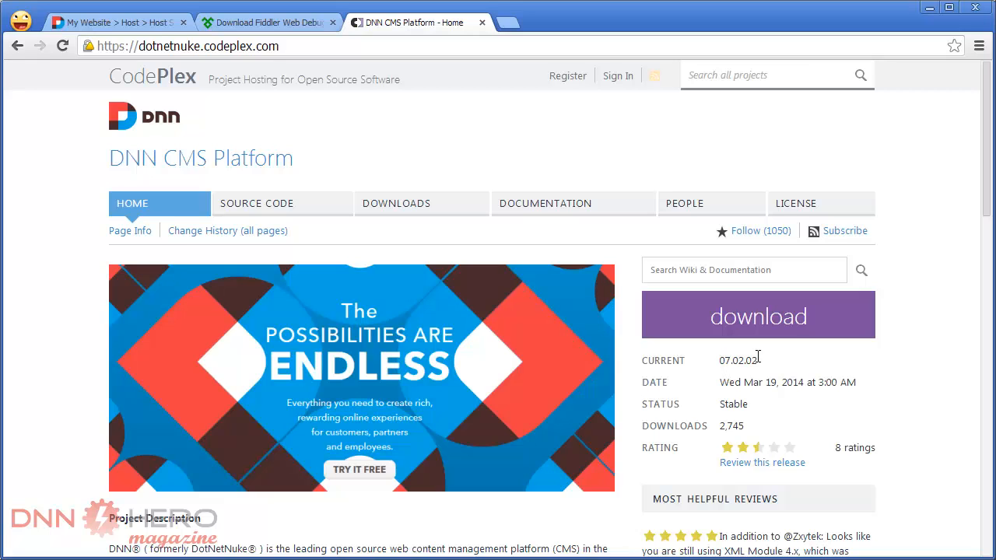
left_click(400, 204)
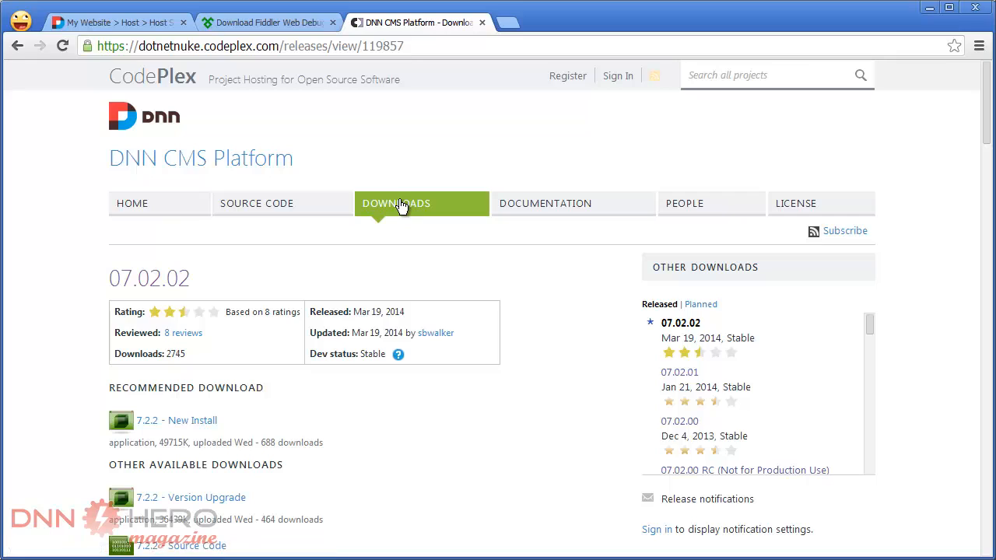
left_click(683, 424)
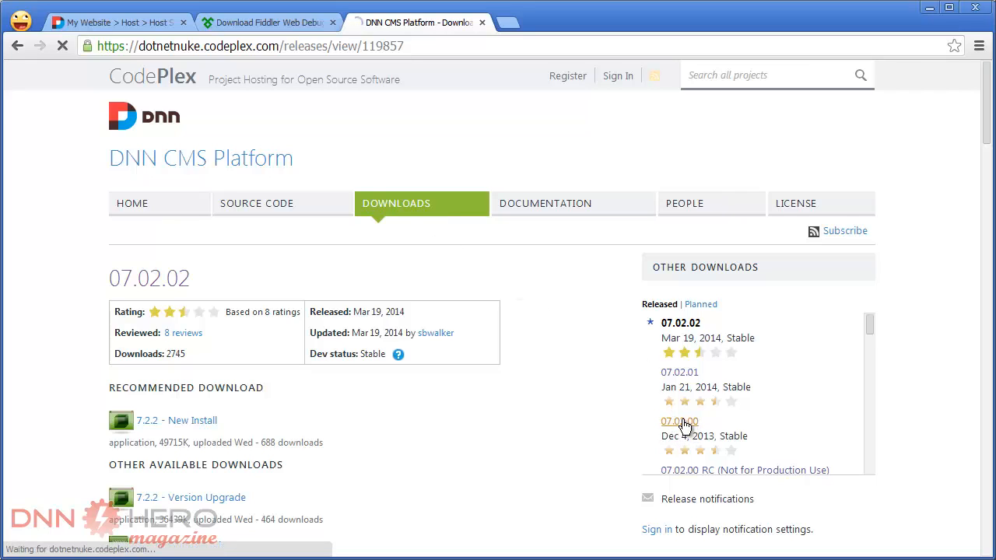
- Download the 7.2.0 - Symbol Files package and show the downloaded zip in its folder
scroll(445, 408, "down", 4)
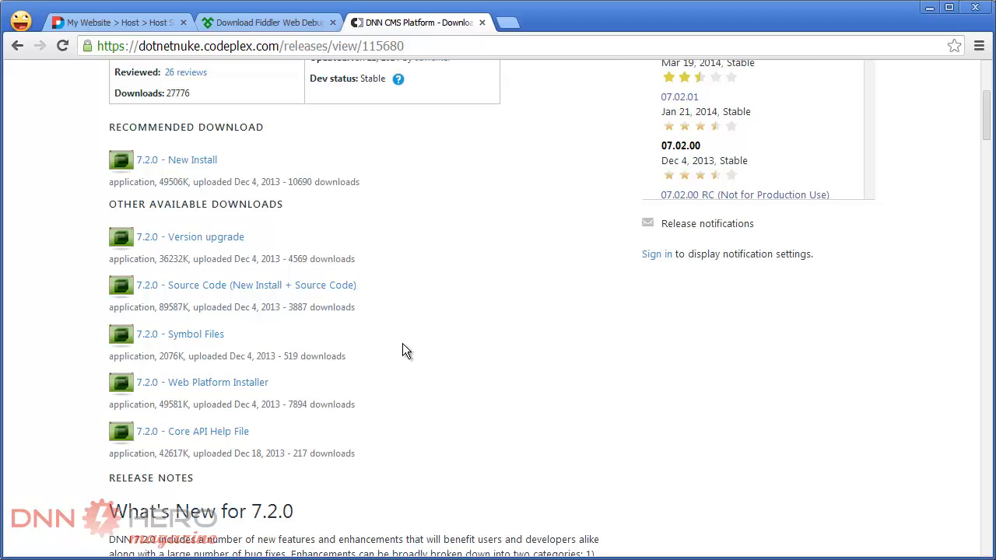
left_click(201, 338)
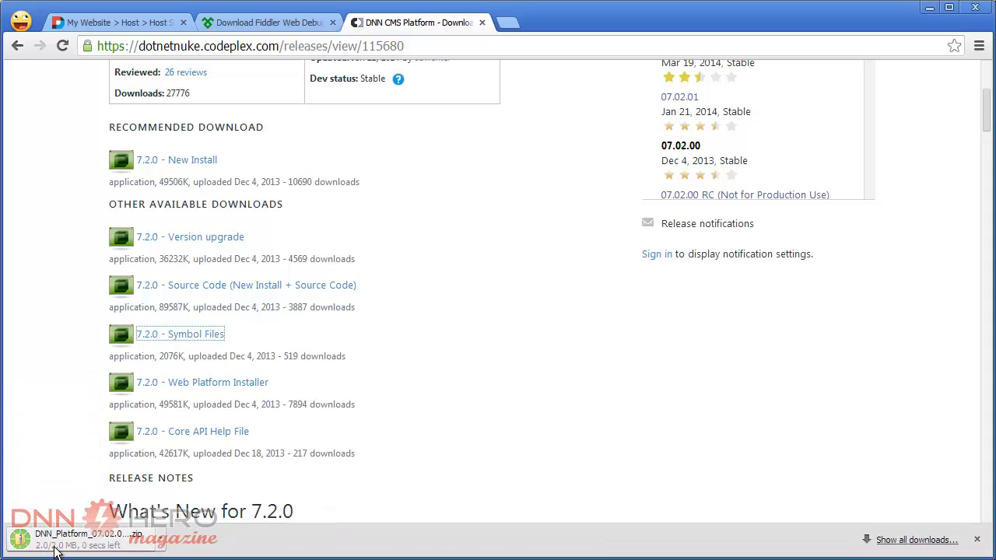
left_click(159, 539)
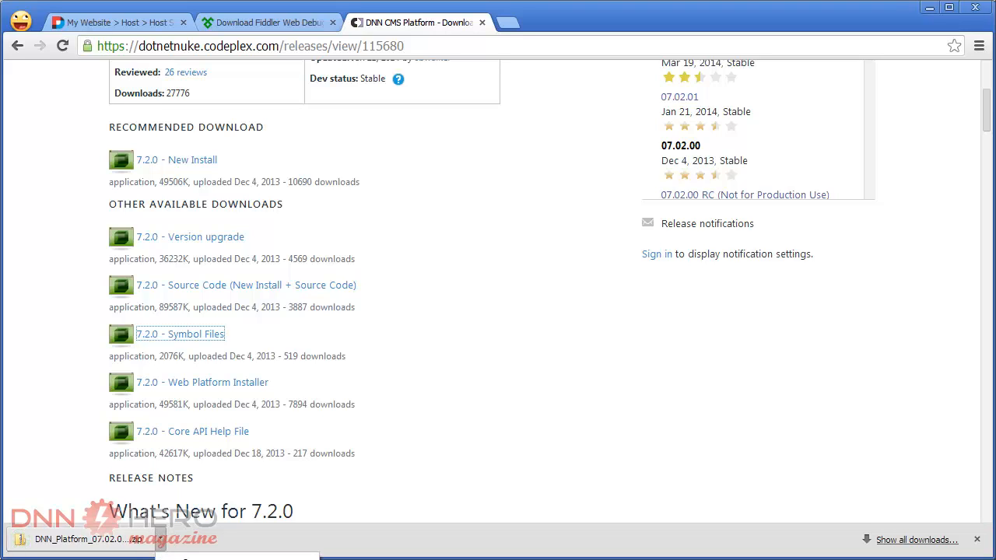
left_click(214, 559)
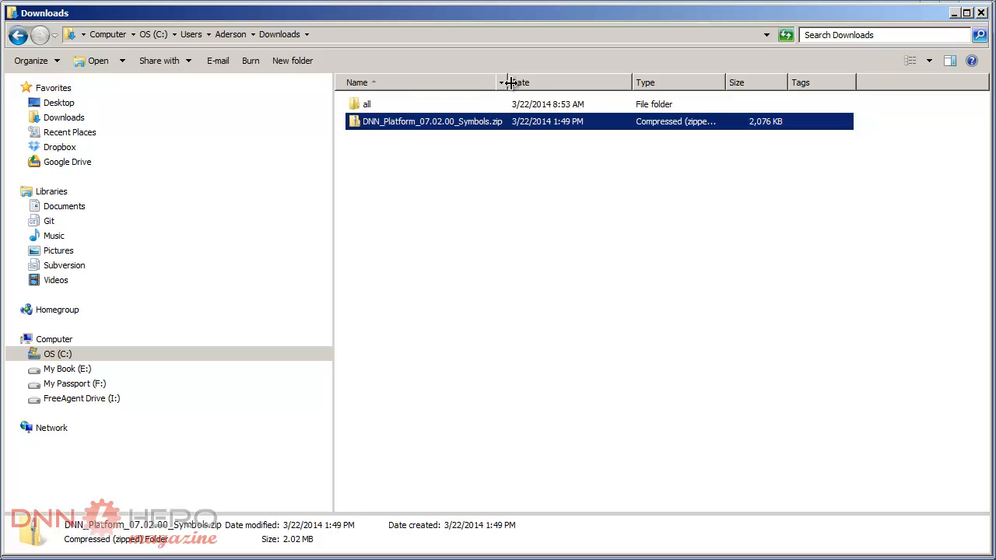
- Unblock DNN_Platform_07.02.00_Symbols.zip in its file properties and apply the change
right_click(445, 127)
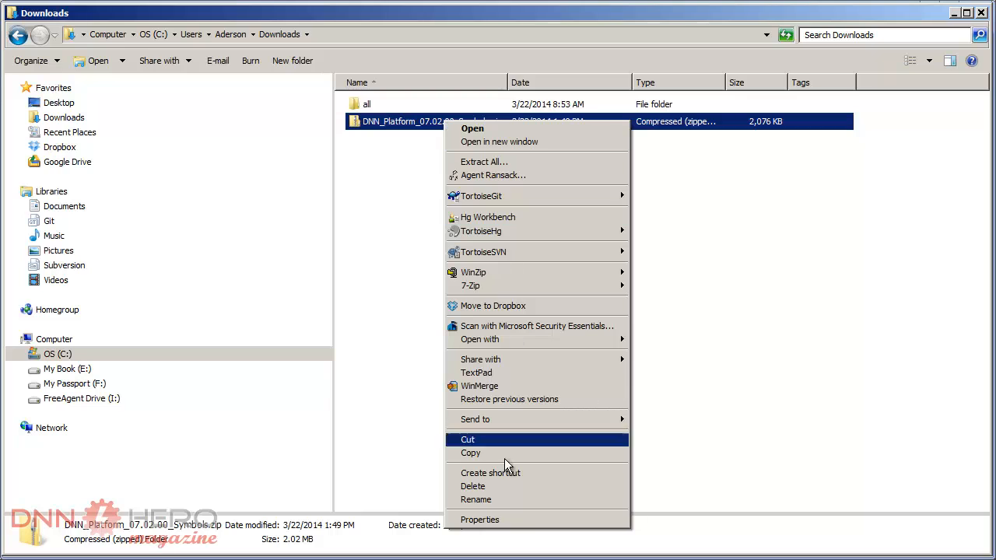
left_click(481, 520)
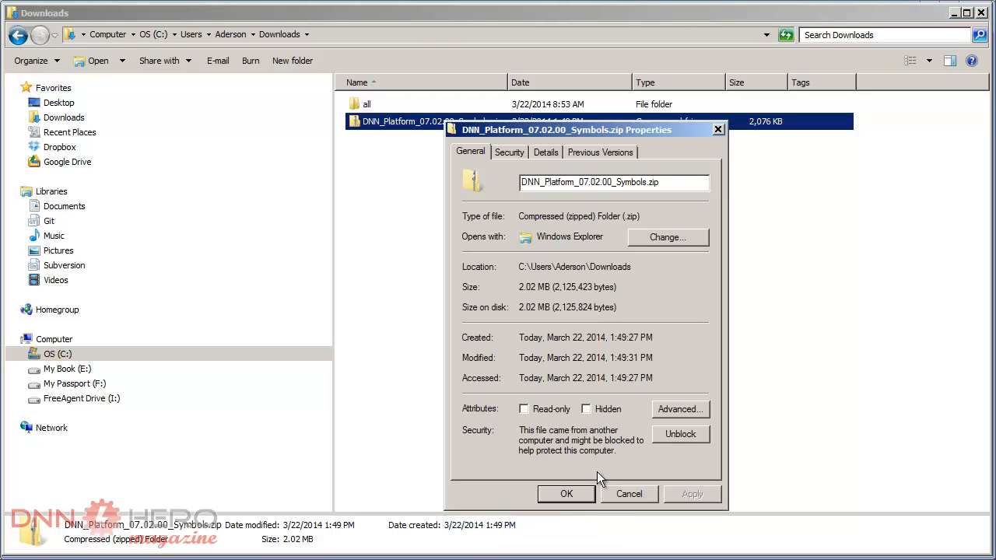
left_click(669, 435)
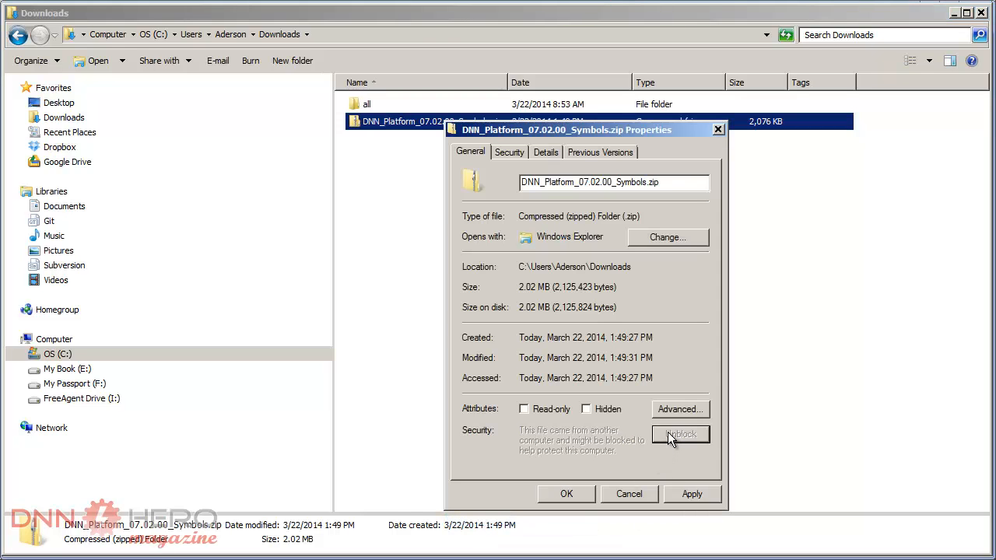
left_click(568, 495)
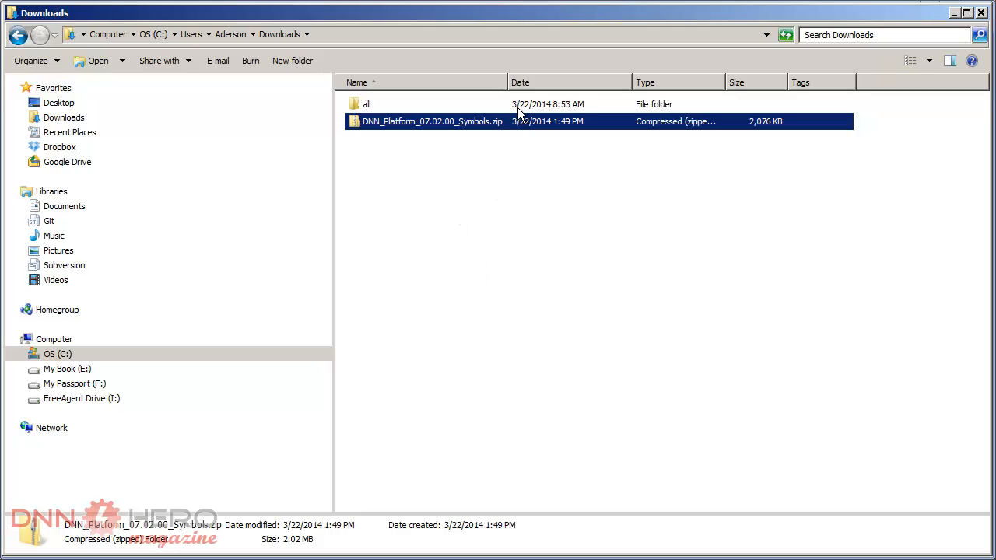
- Move DNN_Platform_07.02.00_Symbols.zip from Downloads into the dnntutorial.com project's troubleshooting folder
right_click(459, 124)
left_click(516, 447)
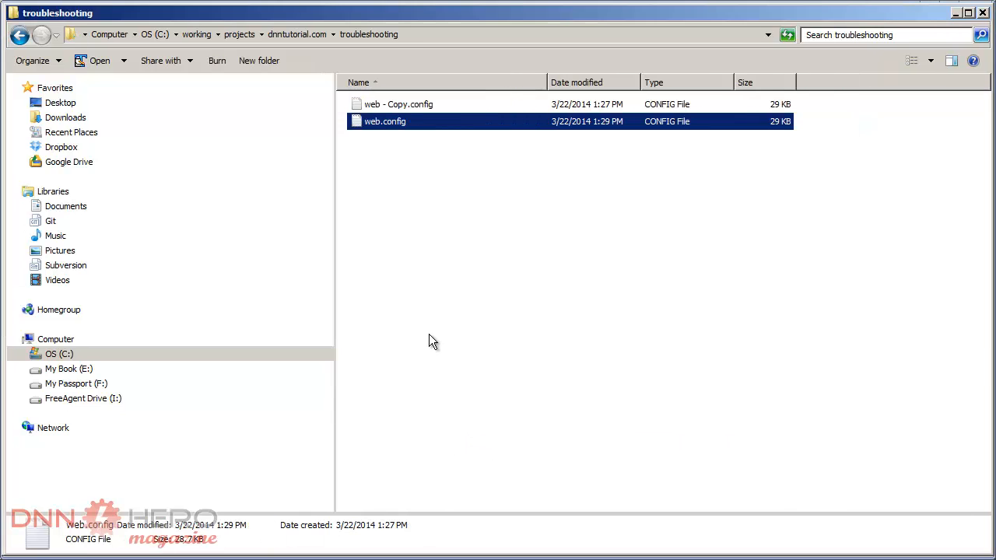
left_click(395, 221)
right_click(397, 218)
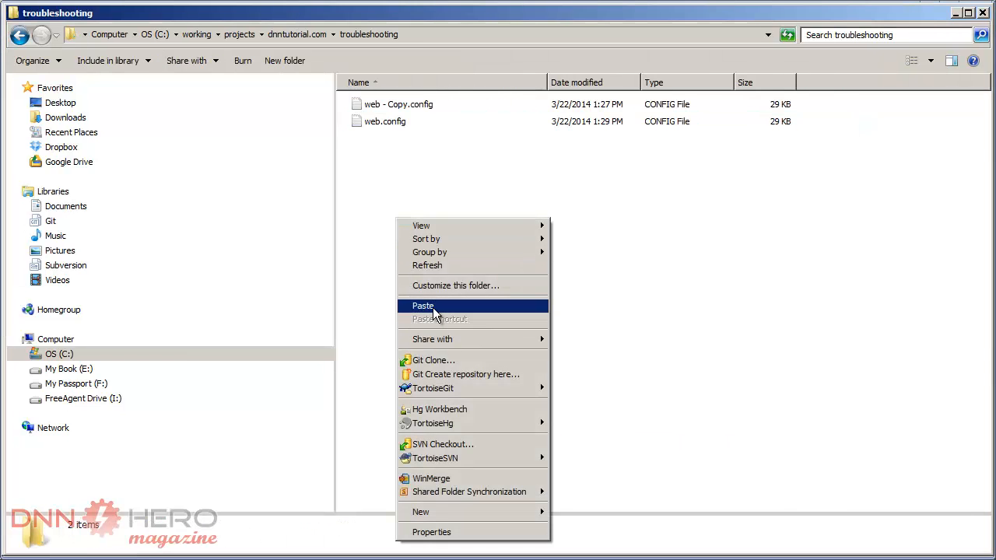
left_click(430, 306)
left_click(447, 108)
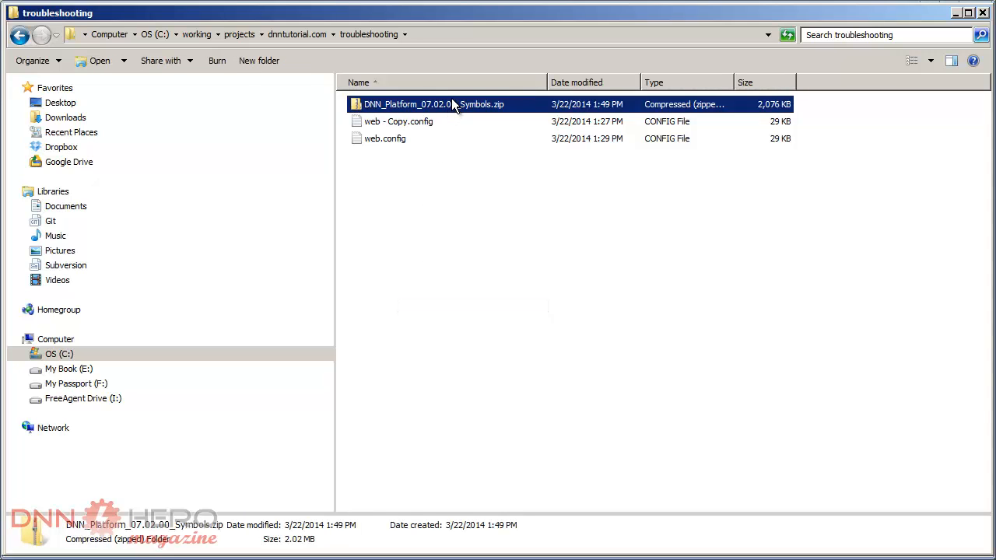
left_click_drag(449, 102, 523, 227)
mouse_move(544, 245)
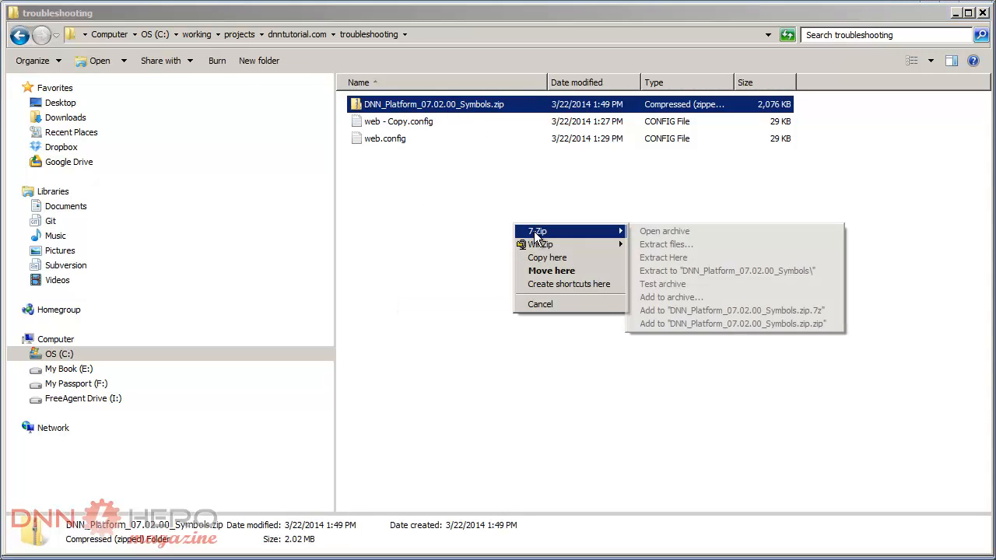
left_click(665, 244)
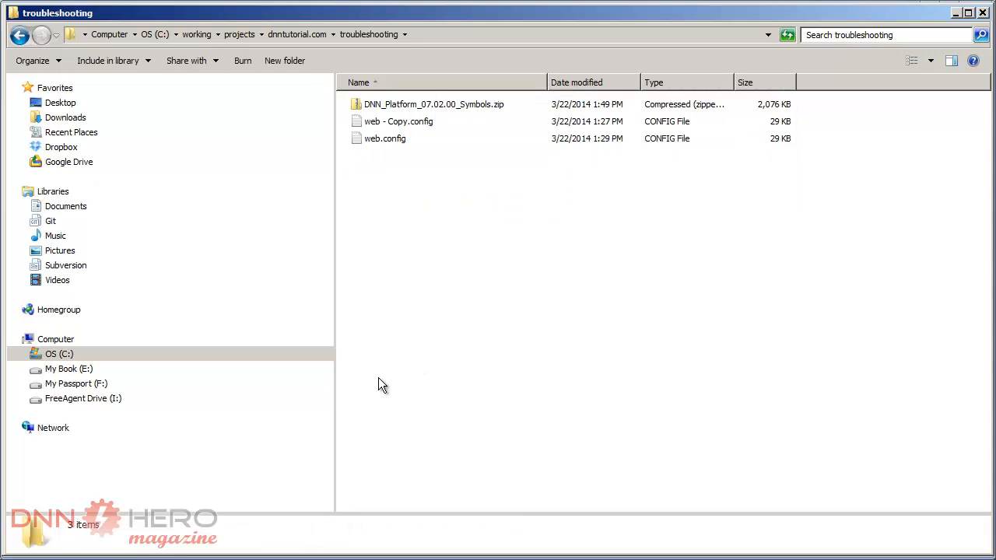
- Extract DNN_Platform_07.02.00_Symbols.zip with WinZip into a subfolder of the same name in the troubleshooting folder
left_click_drag(448, 109, 507, 243)
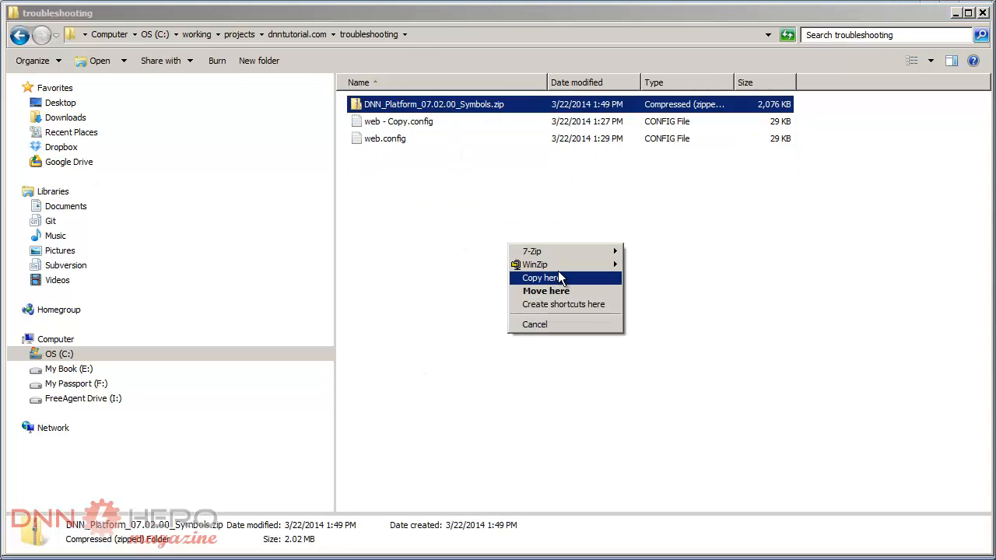
mouse_move(563, 269)
left_click(685, 278)
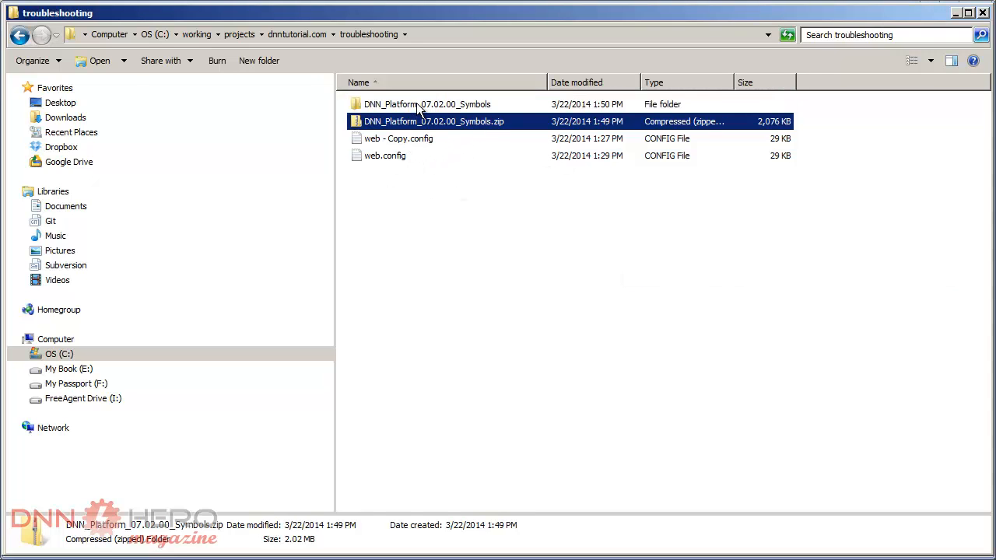
- Extract Resources.zip from the DNN_Platform_07.02.00_Symbols folder with WinZip into a Resources subfolder
double_click(417, 104)
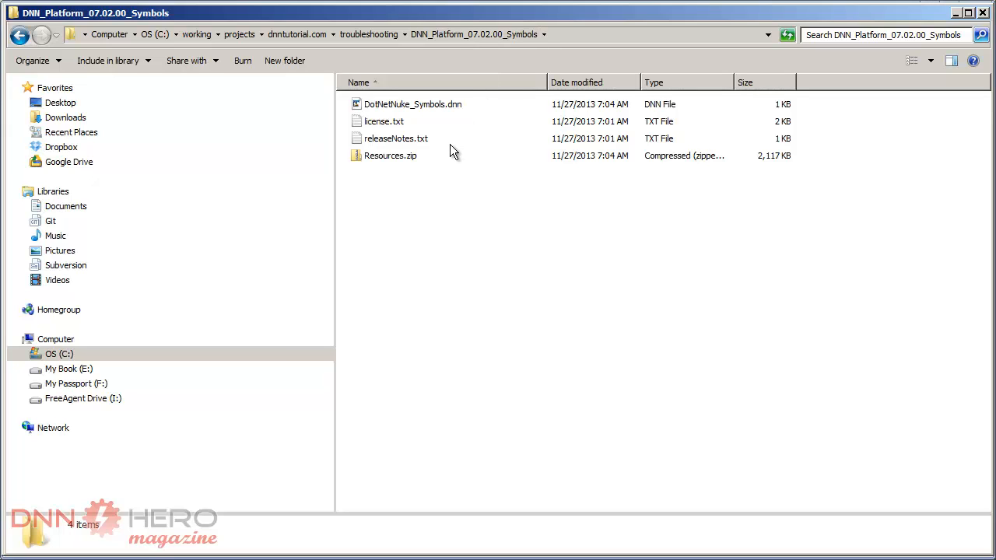
left_click(388, 156)
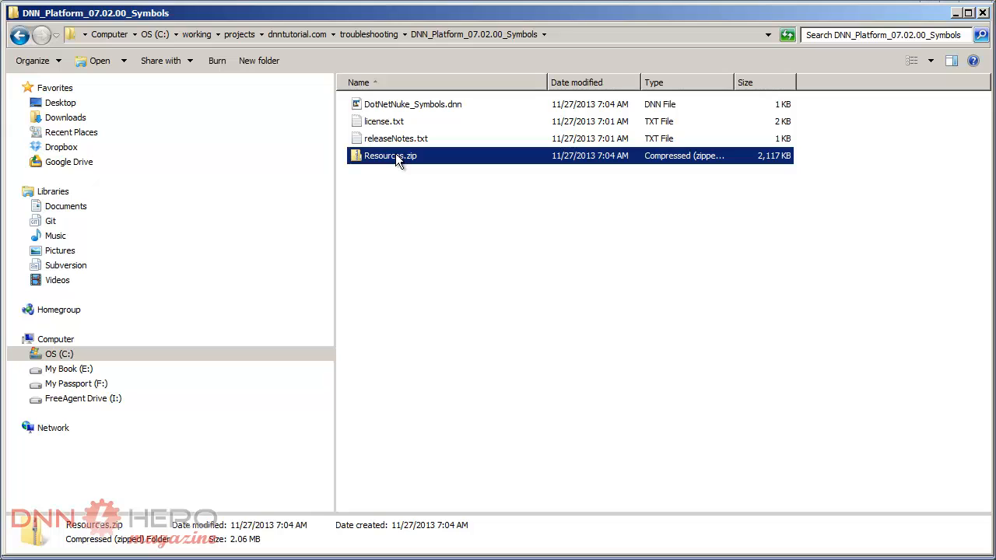
left_click_drag(395, 156, 441, 228)
mouse_move(474, 251)
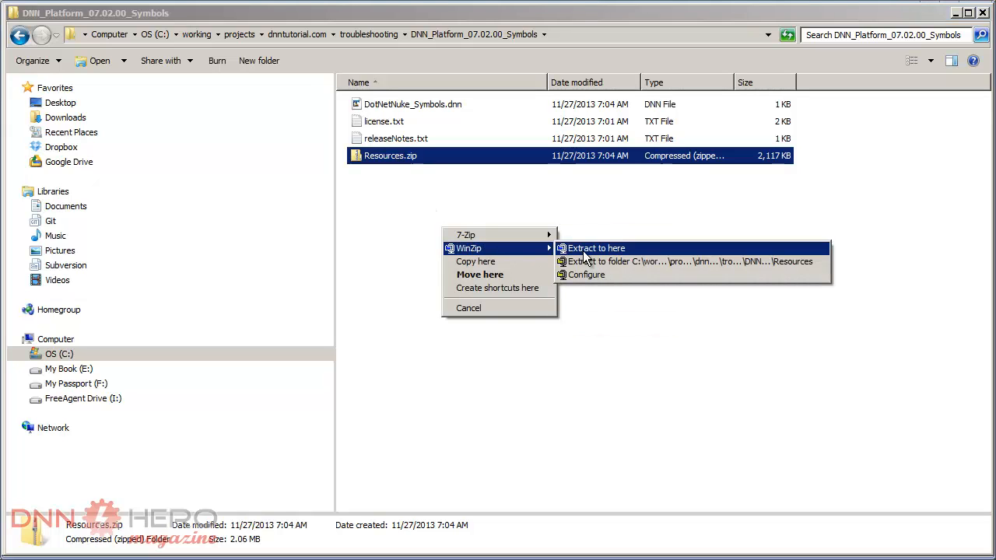
left_click(593, 261)
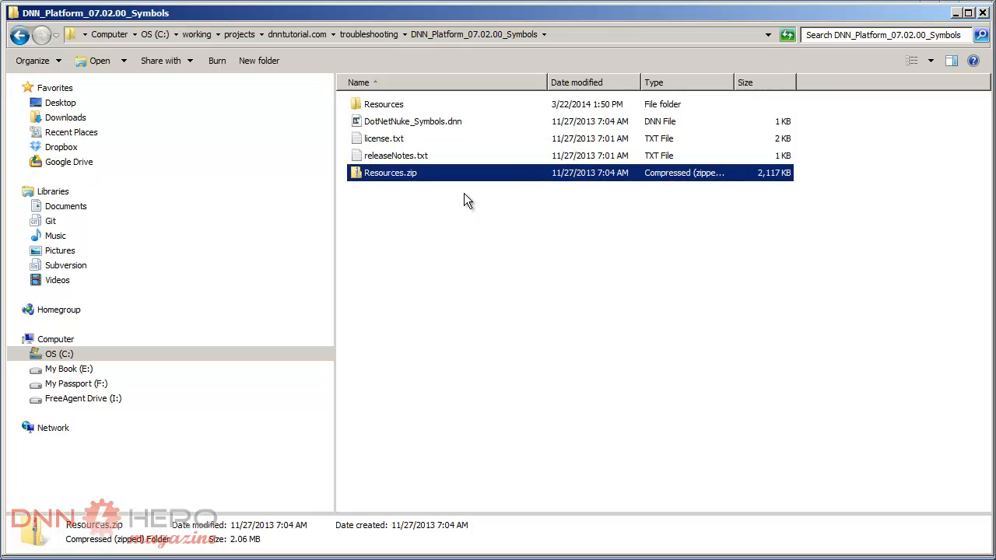
- Examine the PDB and XML symbol files in the extracted Resources\bin folder and its Providers subfolder
left_click(388, 105)
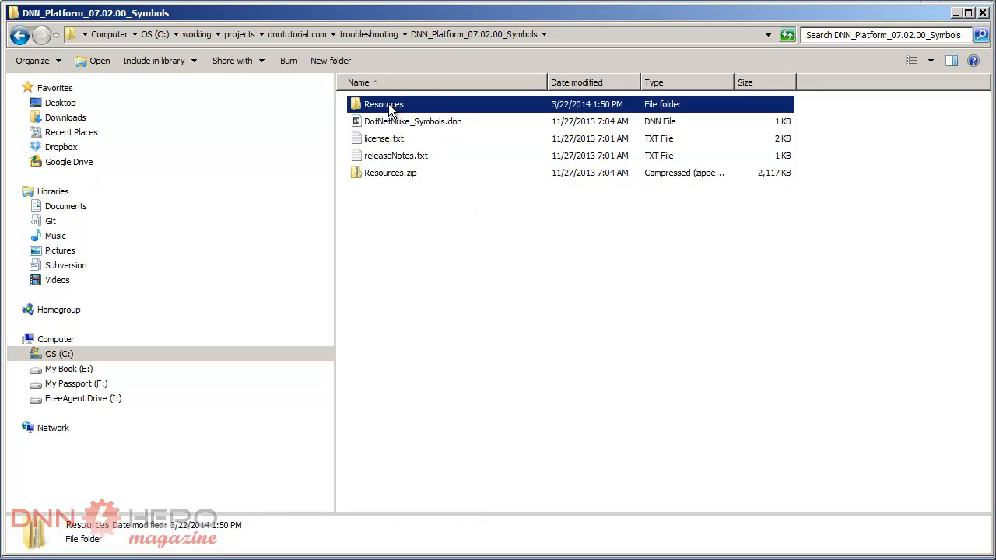
double_click(388, 108)
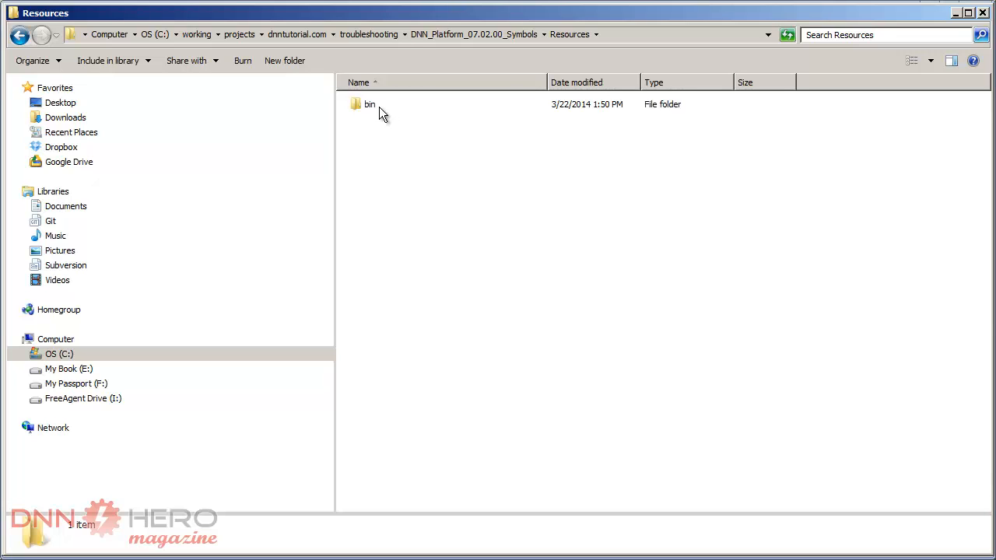
double_click(370, 106)
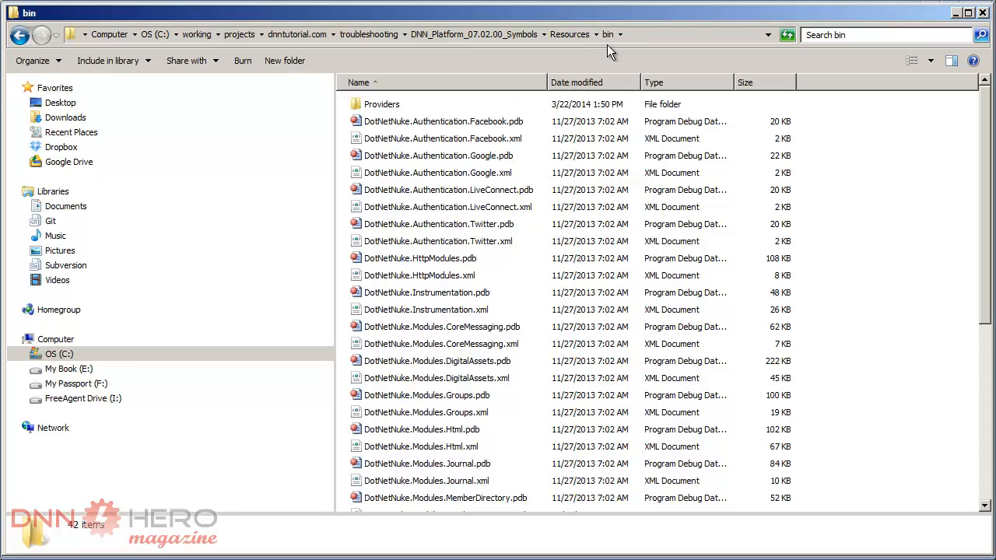
left_click(519, 140)
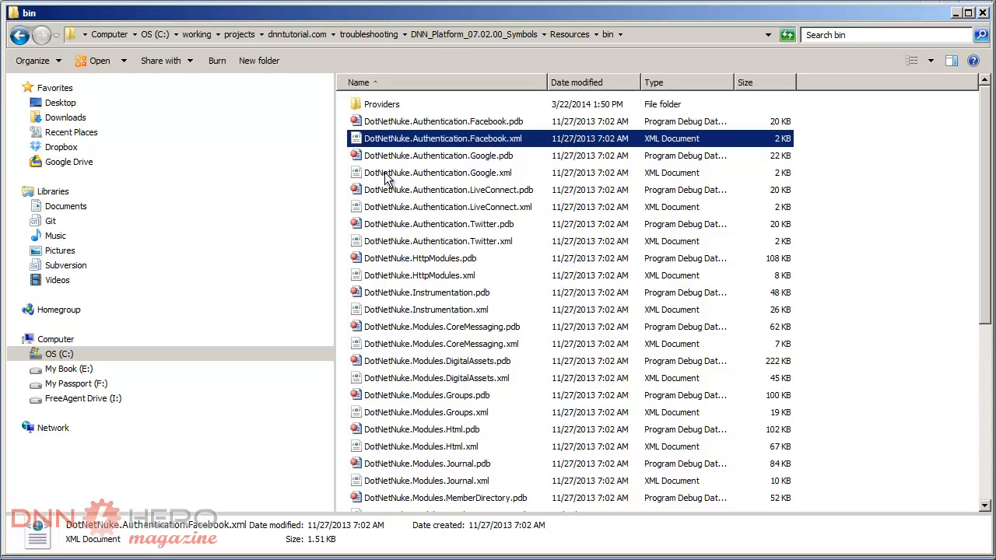
double_click(379, 105)
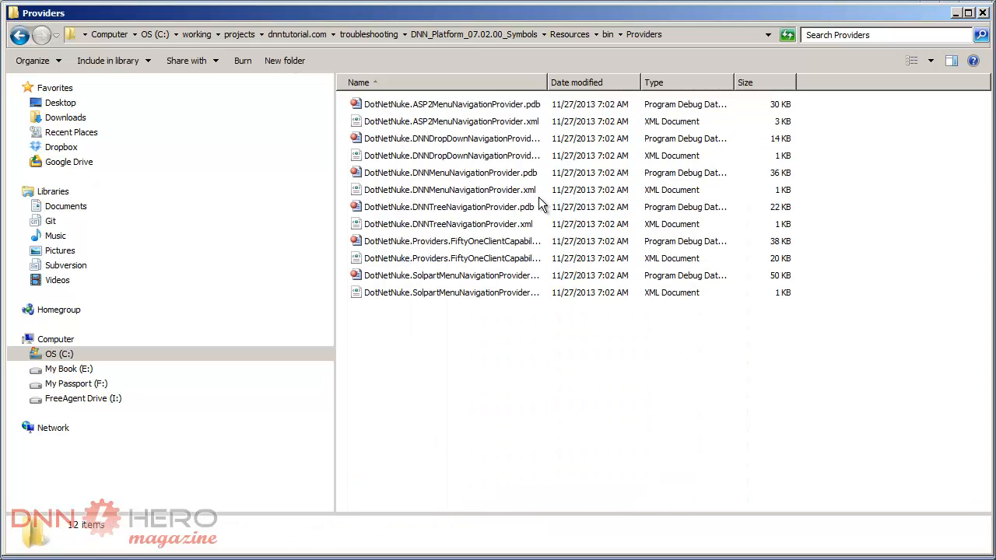
left_click(607, 35)
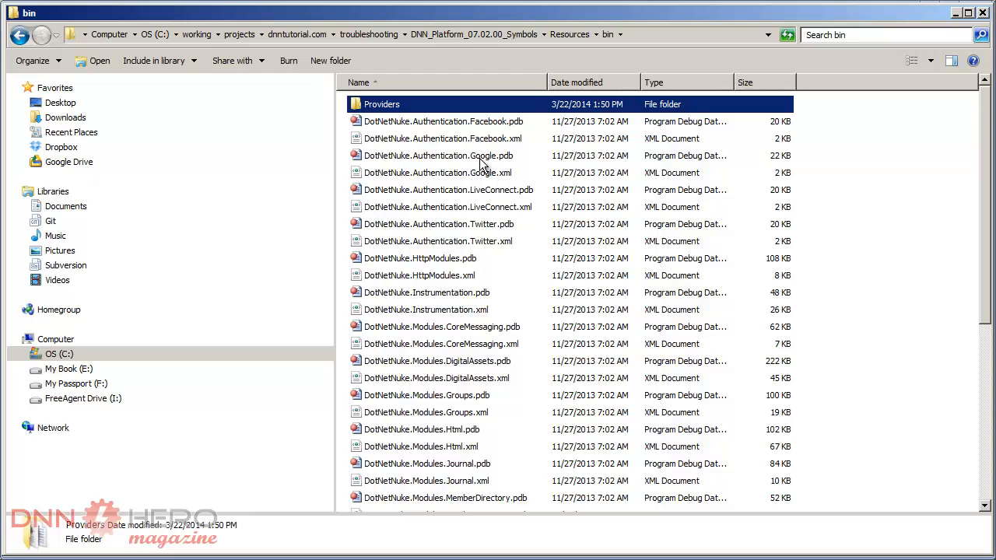
left_click(530, 195)
left_click(529, 211)
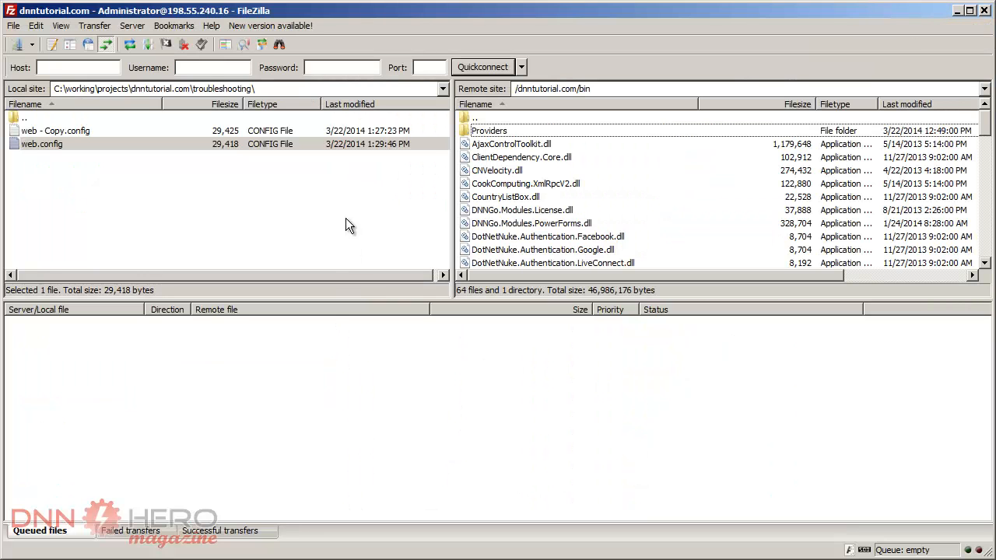
- Refresh the local troubleshooting folder in FileZilla and open DNN_Platform_07.02.00_Symbols\Resources\bin, with the remote site at /dnntutorial.com/bin
left_click(322, 230)
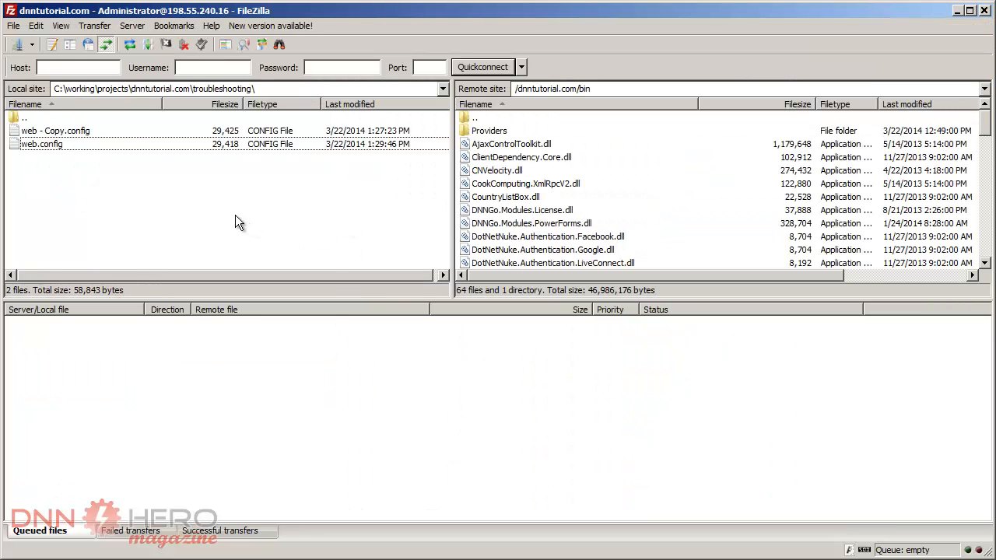
key("F5")
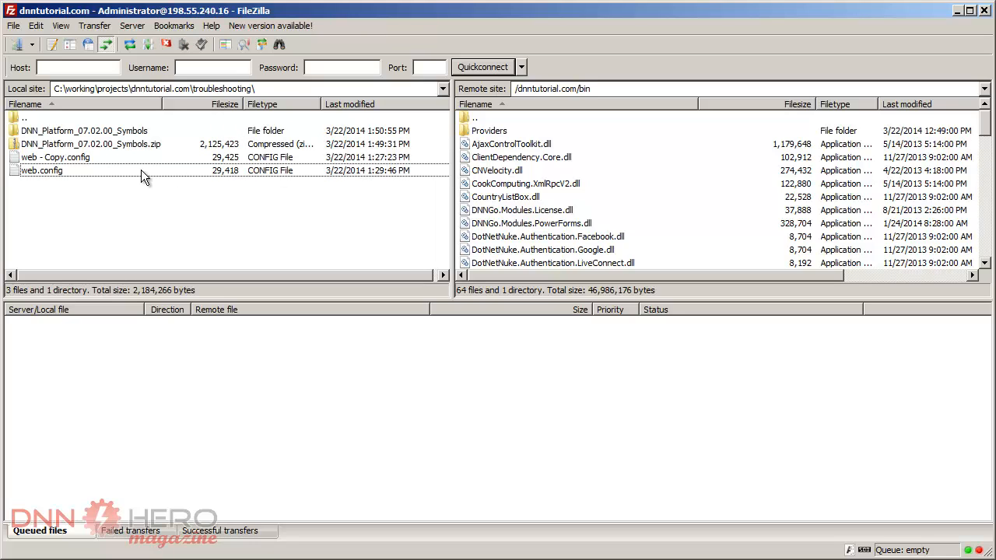
double_click(65, 132)
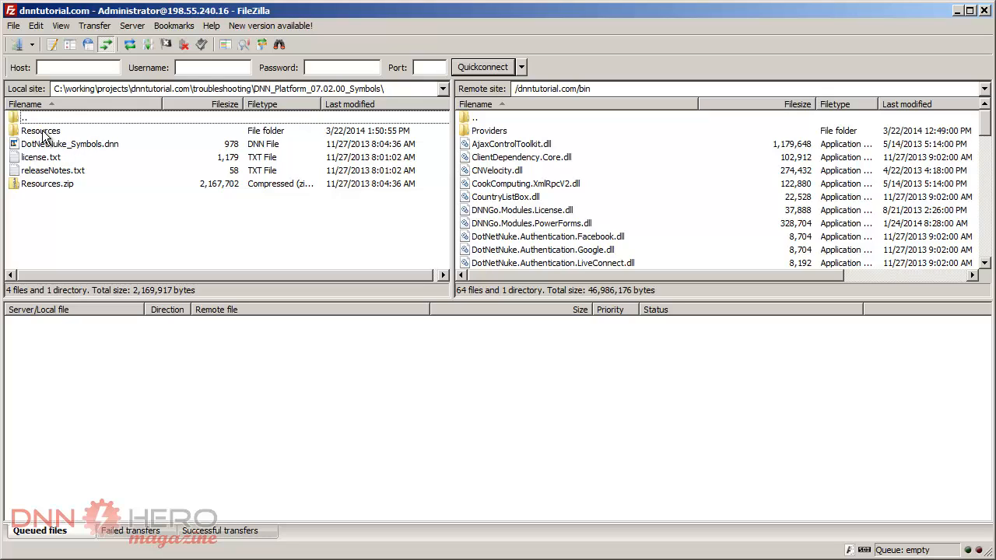
double_click(46, 135)
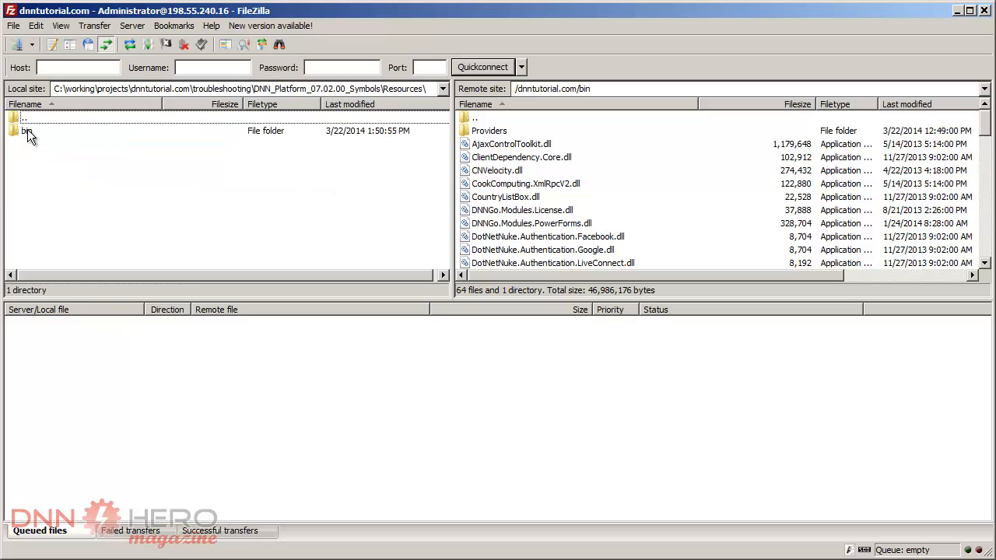
double_click(490, 120)
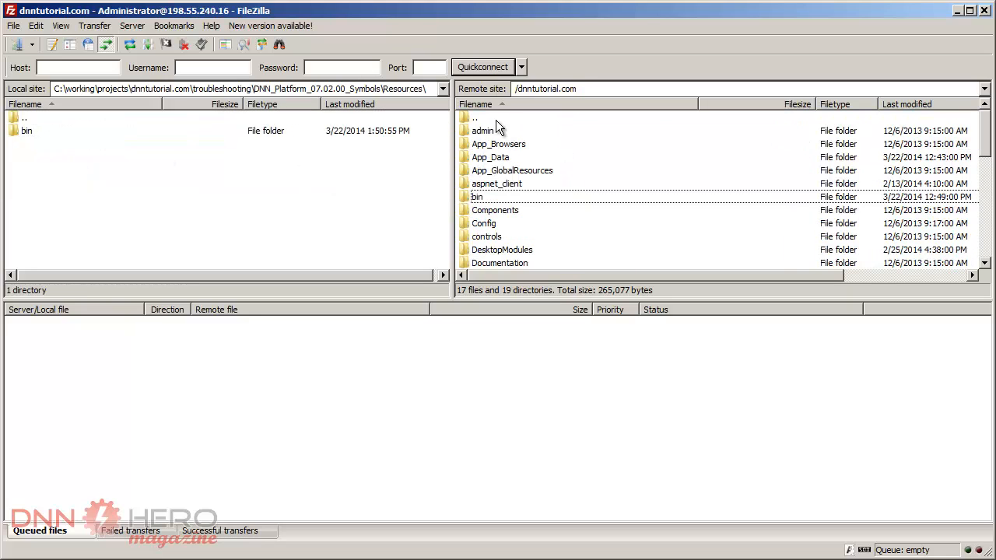
double_click(478, 198)
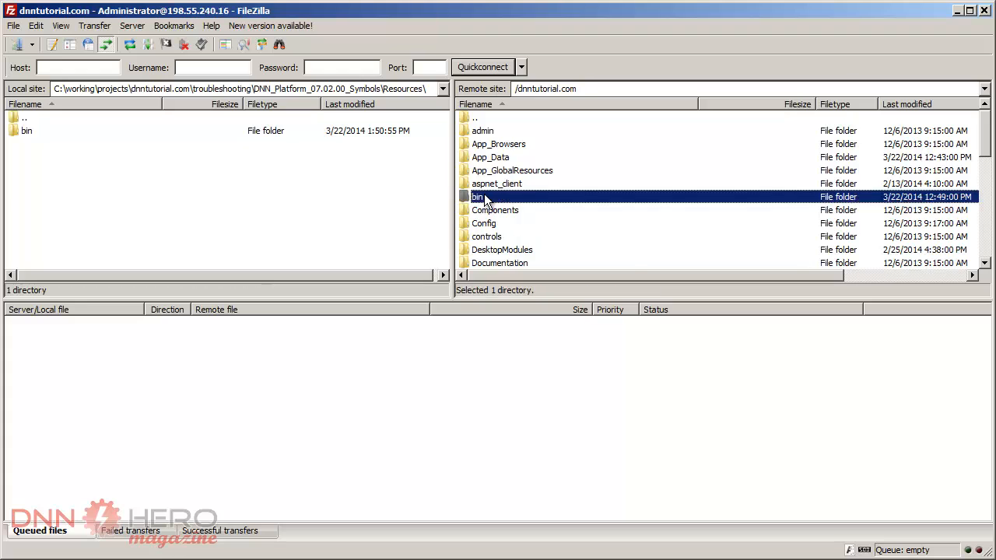
double_click(26, 131)
- Upload the Providers folder and all symbol files from the local Resources\bin folder to /dnntutorial.com/bin
left_click(59, 134)
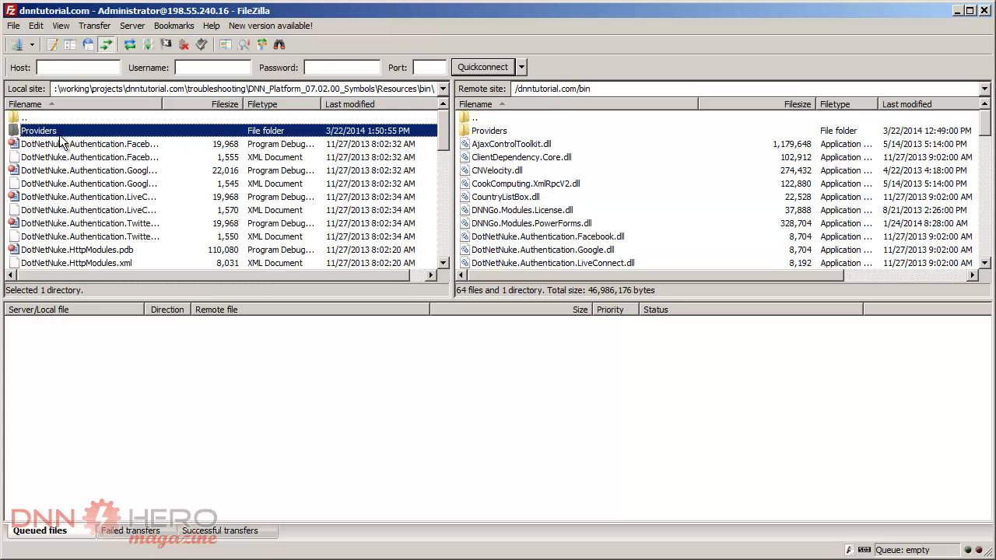
key("shift+End")
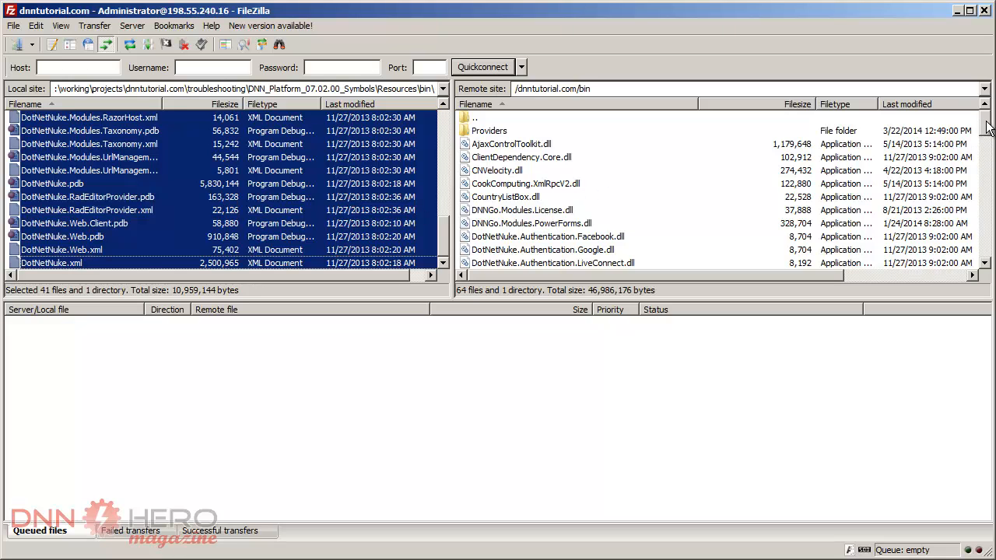
mouse_move(987, 127)
left_mouse_down()
mouse_move(984, 257)
mouse_move(984, 118)
left_mouse_up()
left_click_drag(390, 179, 529, 201)
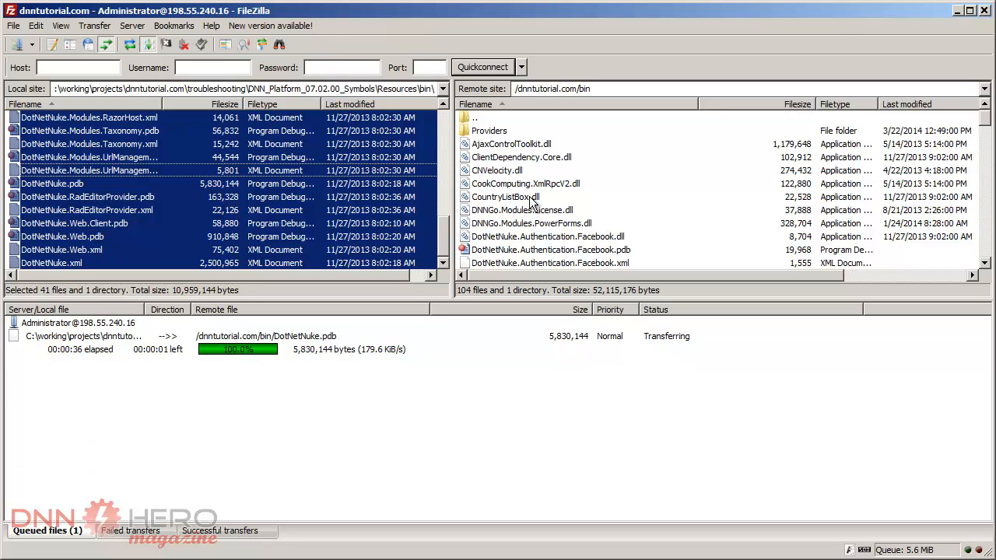
- Check the remote bin folder's file list for the uploaded PDB and XML files, sorting it by filename
left_click(532, 201)
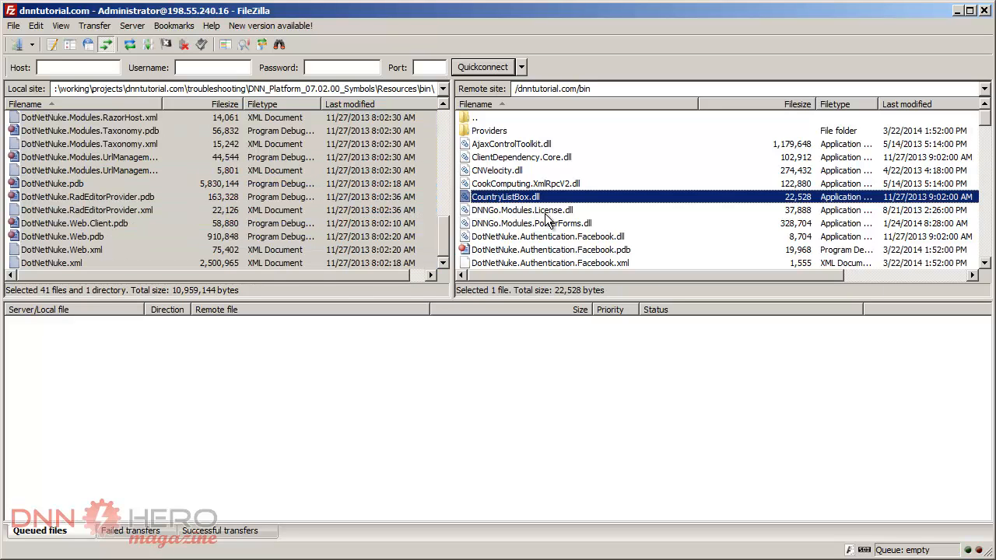
left_click(564, 157)
left_click(557, 100)
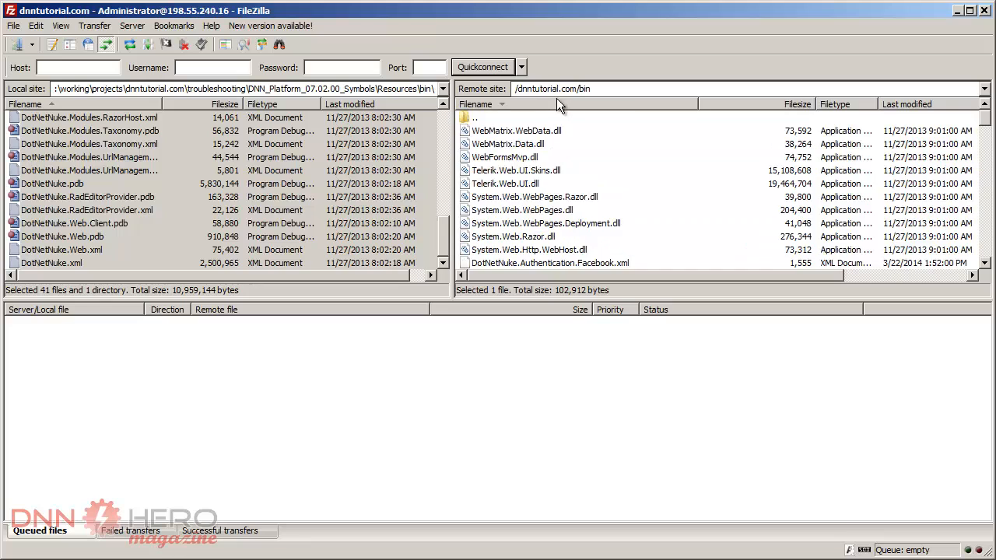
left_click(565, 102)
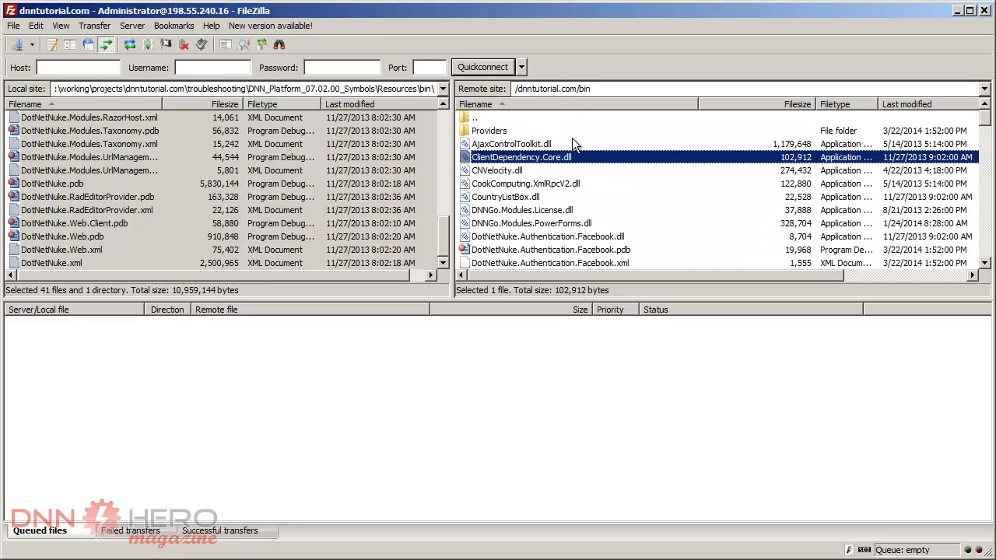
left_click(572, 185)
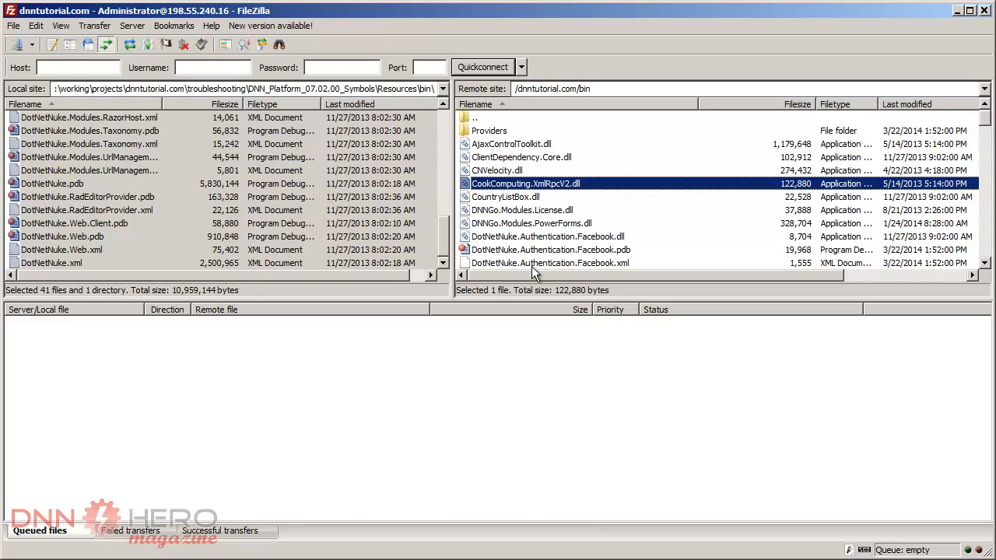
left_click(597, 237)
left_click(638, 253)
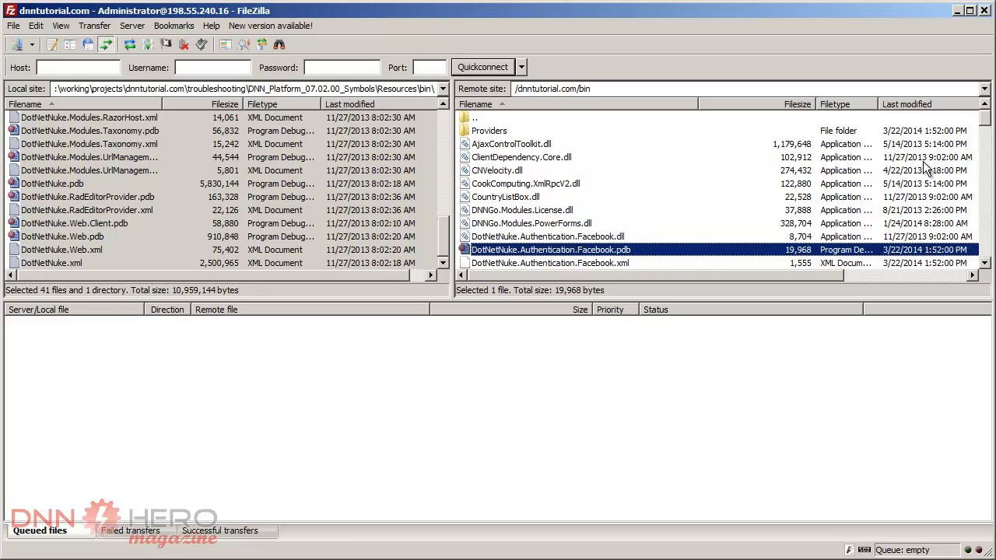
mouse_move(985, 126)
left_mouse_down()
mouse_move(985, 161)
mouse_move(983, 109)
left_mouse_up()
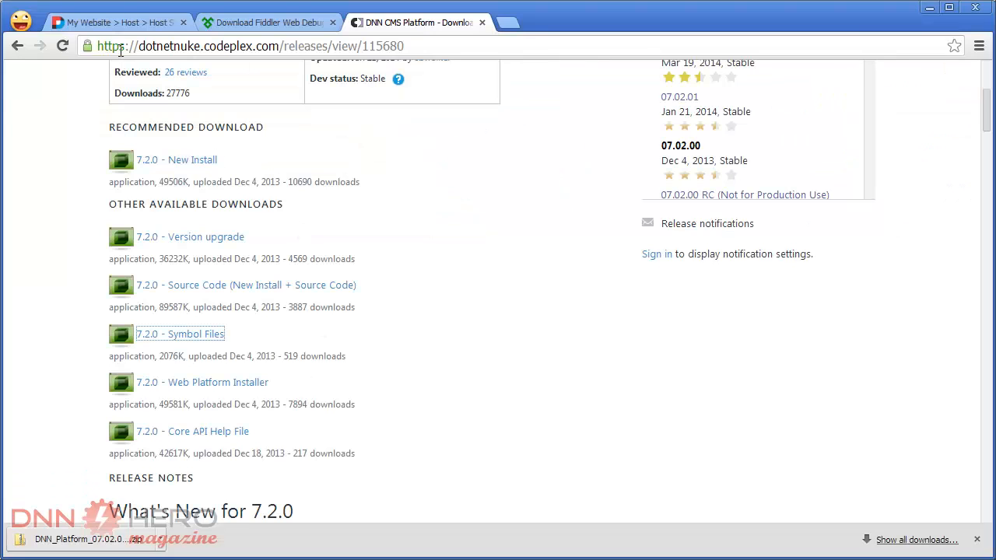
- Switch to Chrome and open the SuperUser account's Messages page from the dnntutorial.com home page
left_click(123, 23)
mouse_move(133, 92)
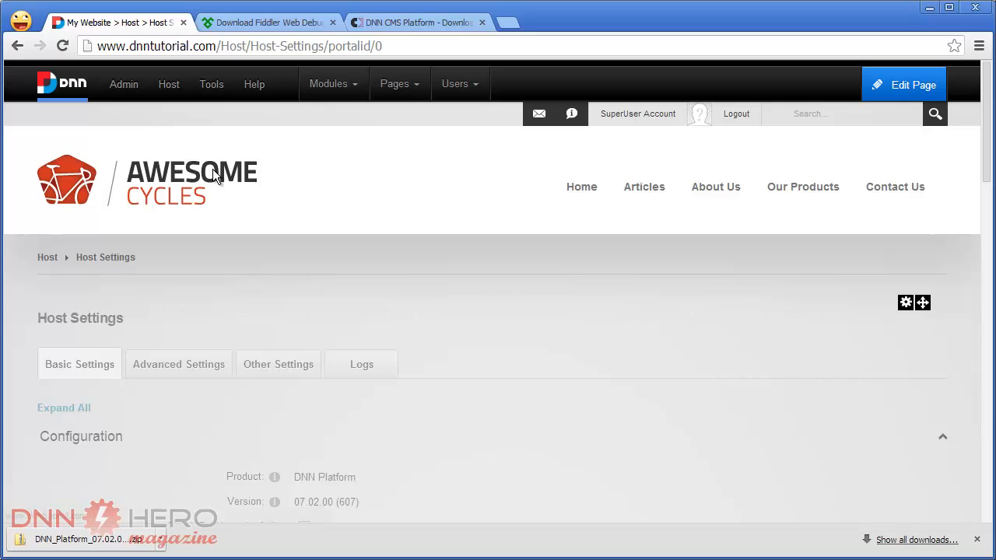
left_click(212, 169)
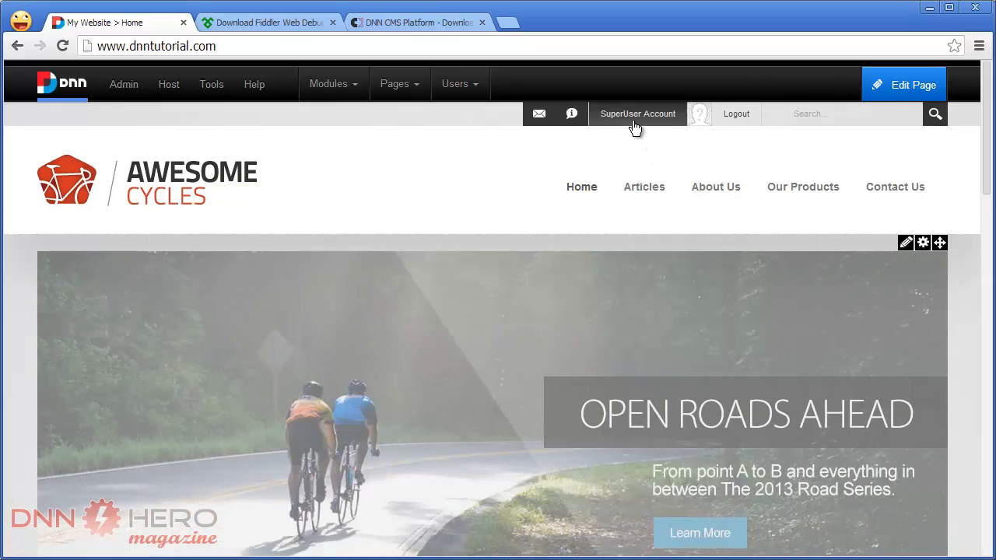
left_click(635, 125)
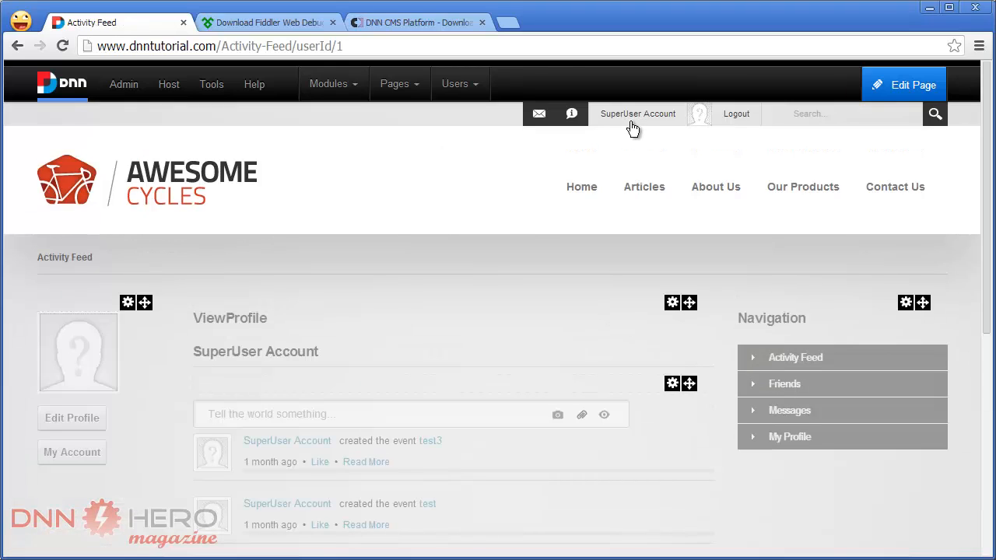
left_click(762, 411)
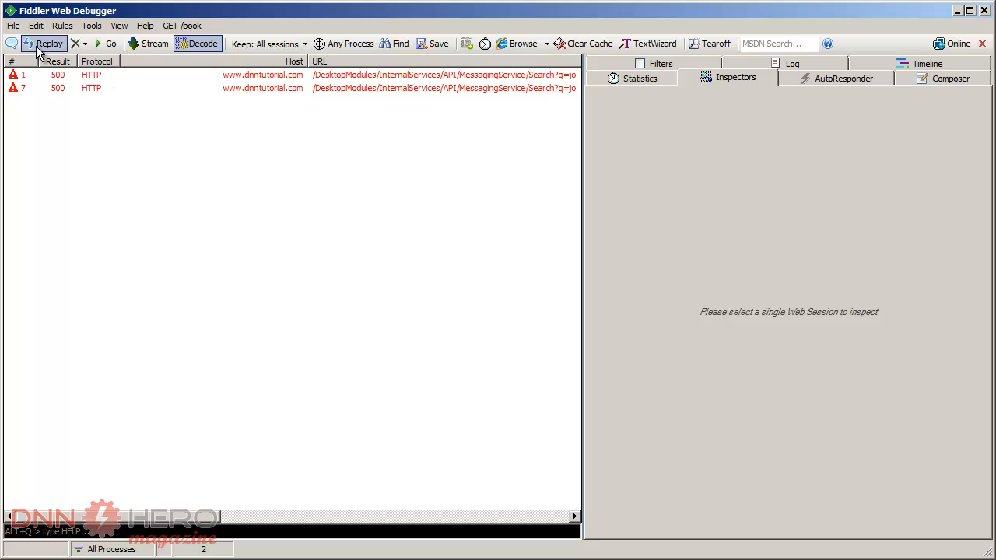
- Start capturing traffic in Fiddler and enter "jo" as the recipient of a new message on the website's Messages page
left_click(15, 27)
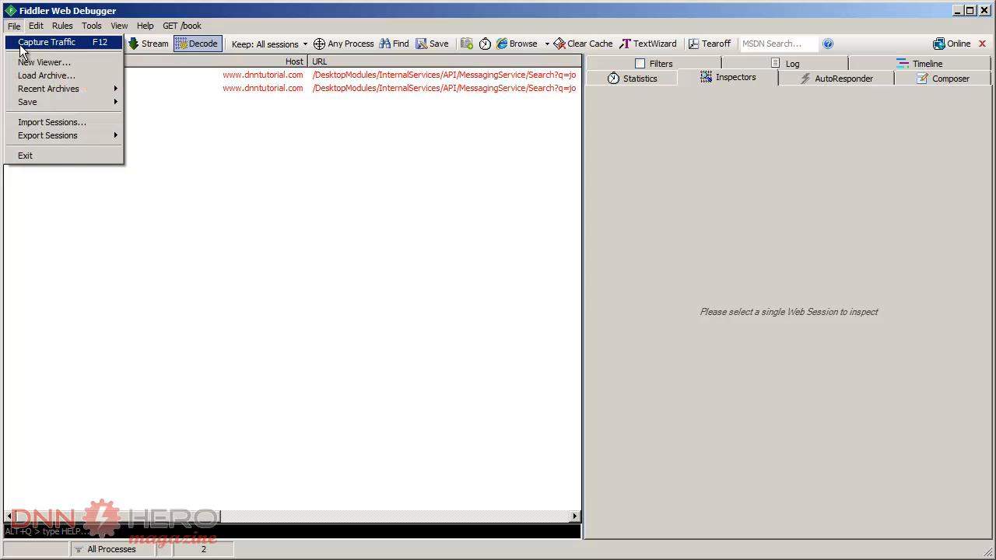
left_click(24, 42)
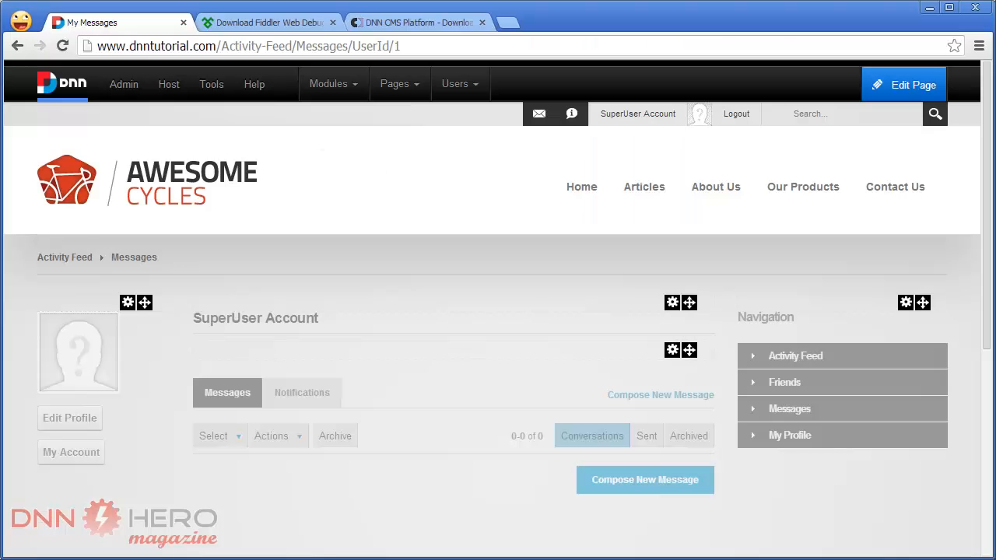
left_click(632, 482)
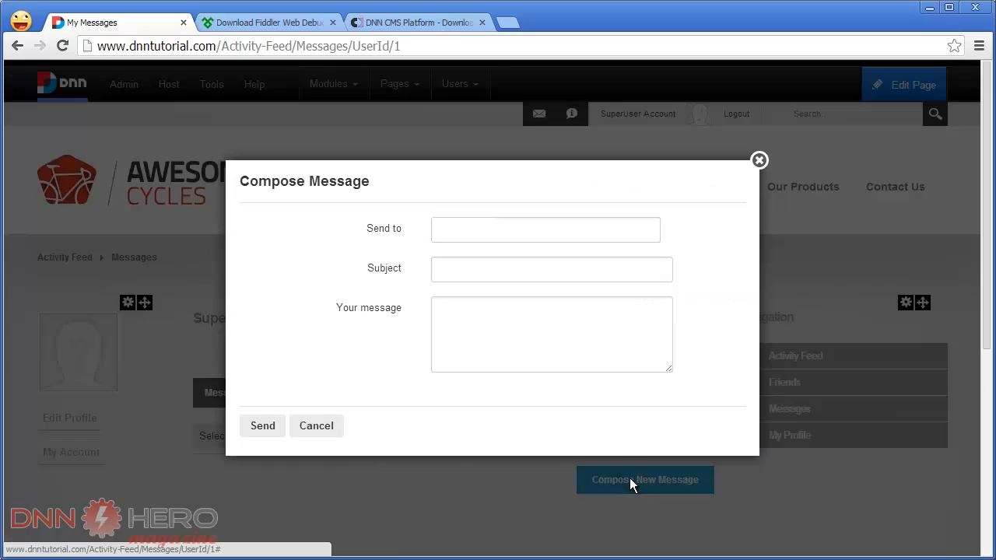
type("jo")
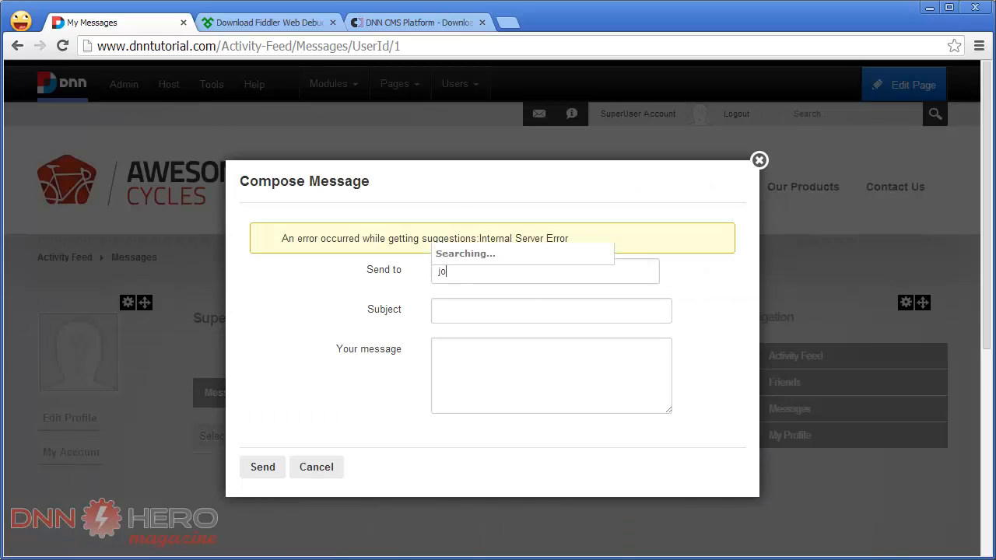
- Return to Fiddler and stop capturing traffic
key("alt+Tab")
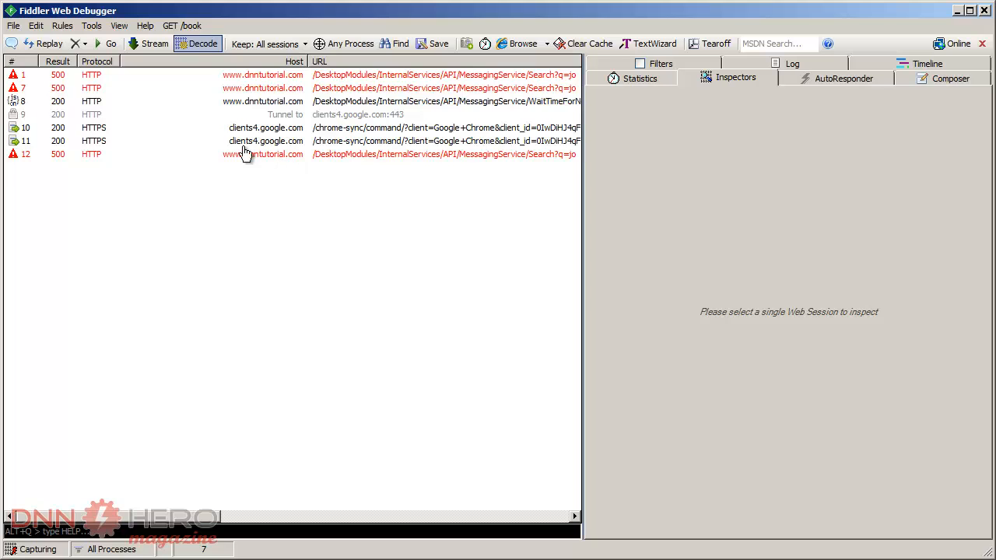
left_click(15, 25)
left_click(35, 42)
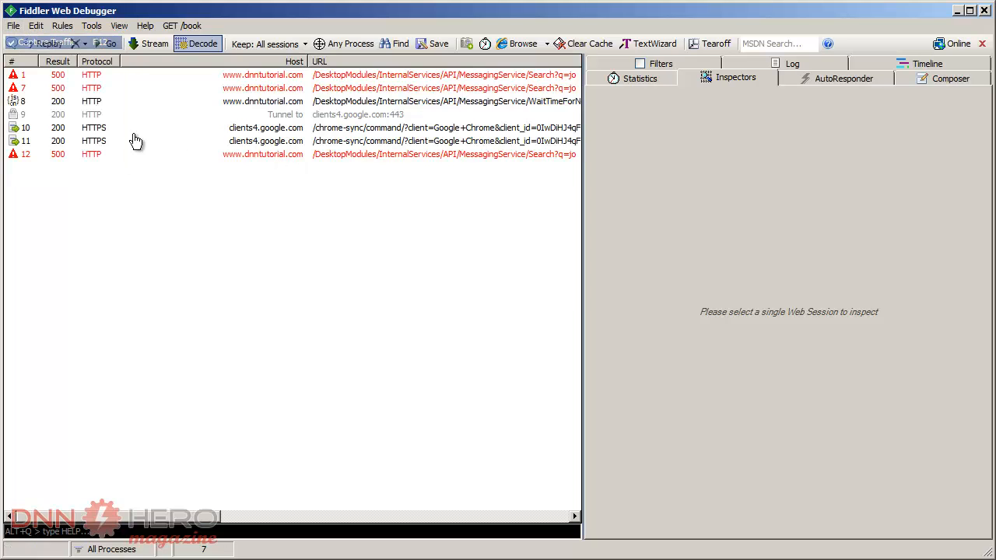
- Copy the StackTrace entry from the JSON response of the latest failed MessagingService/Search?q=jo request
left_click(76, 157)
left_click(729, 482)
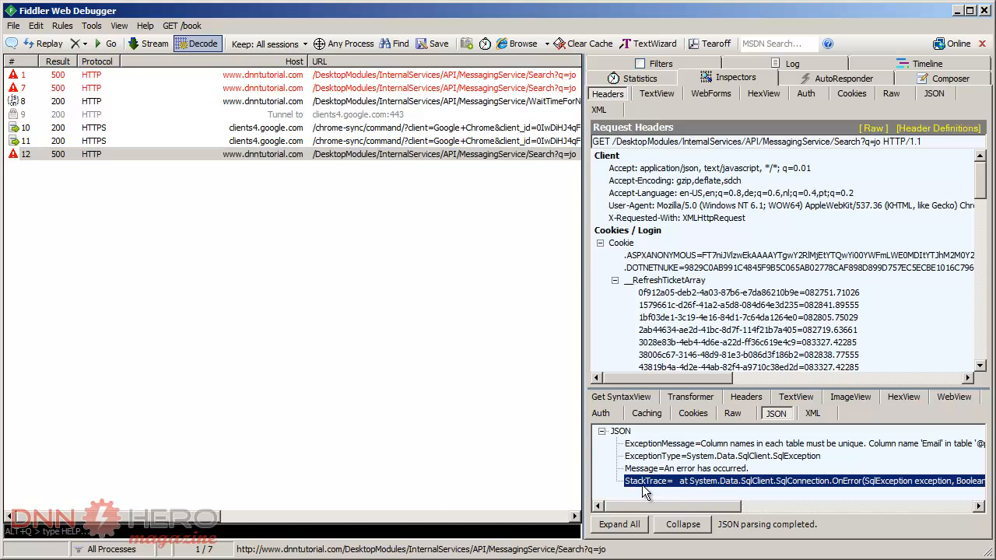
right_click(684, 486)
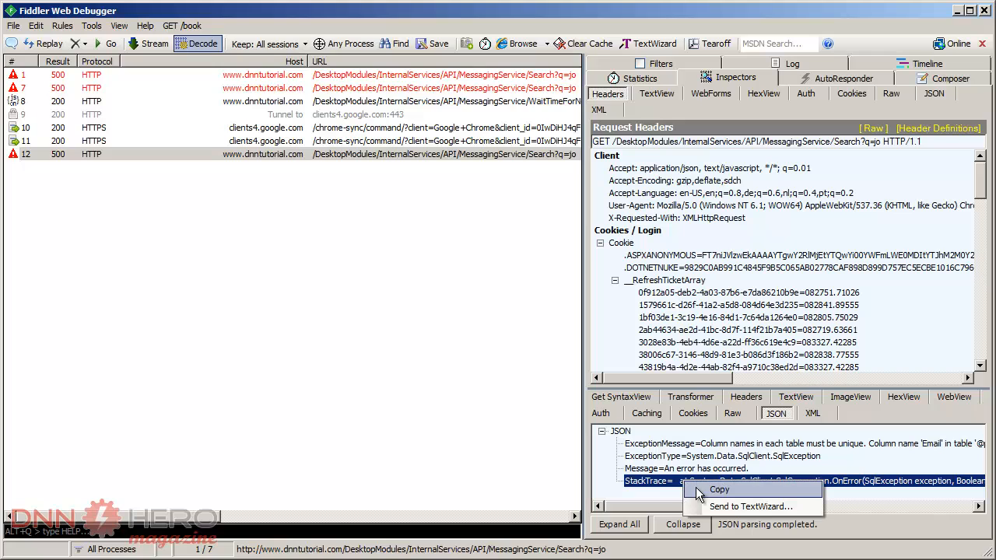
left_click(705, 495)
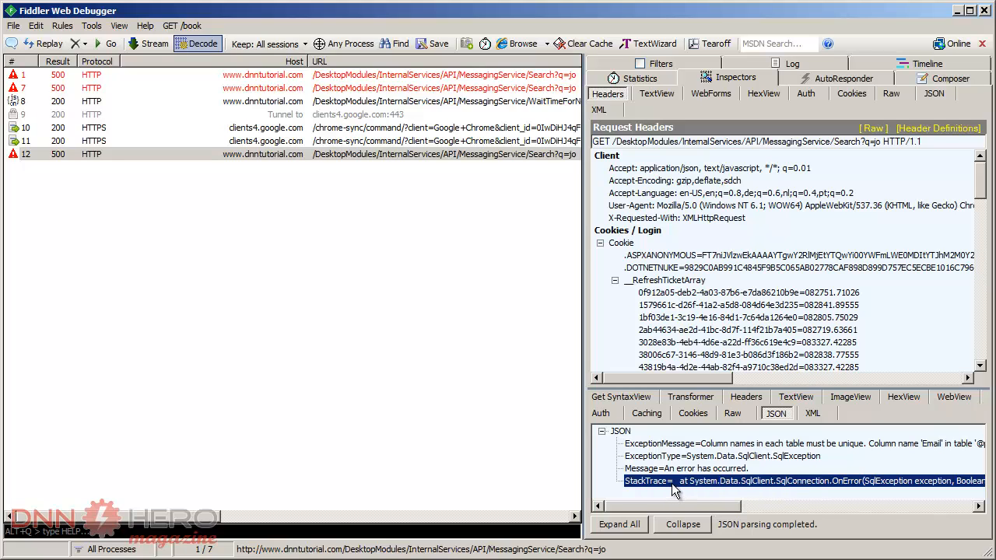
- Paste the copied stack trace below the existing one in TextPad's Document1, separated by a blank line
key("alt+Tab")
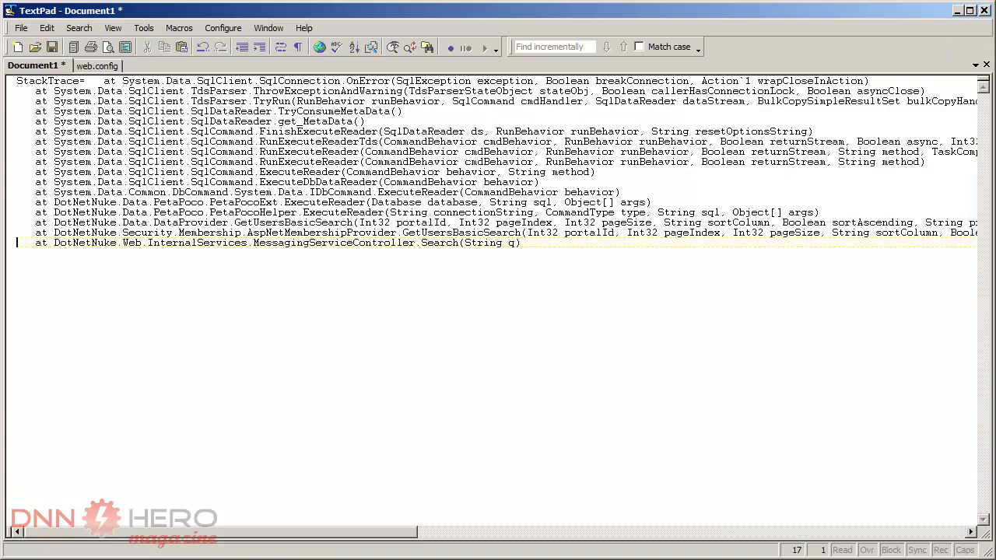
key("End")
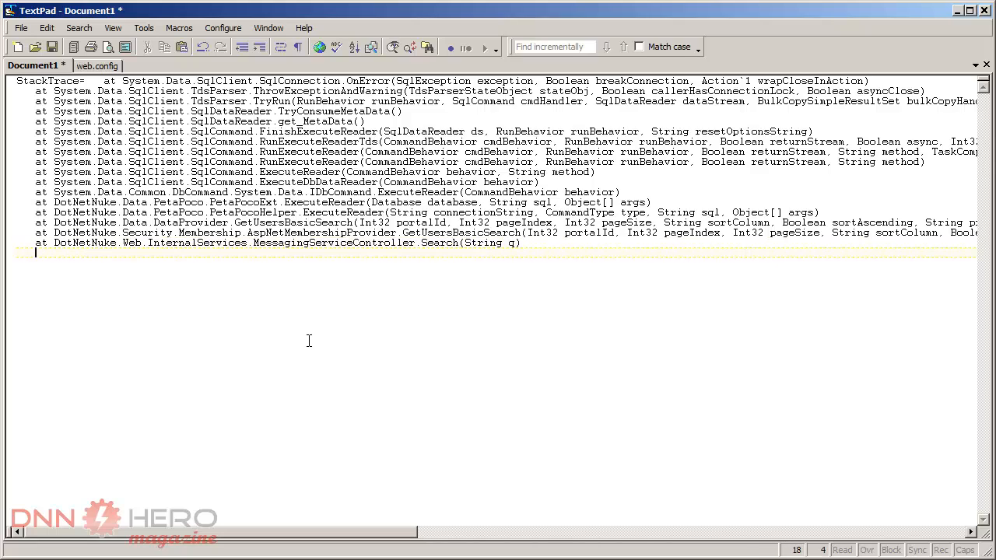
key("Return")
key("shift+Home")
key("ctrl+v")
key("Home")
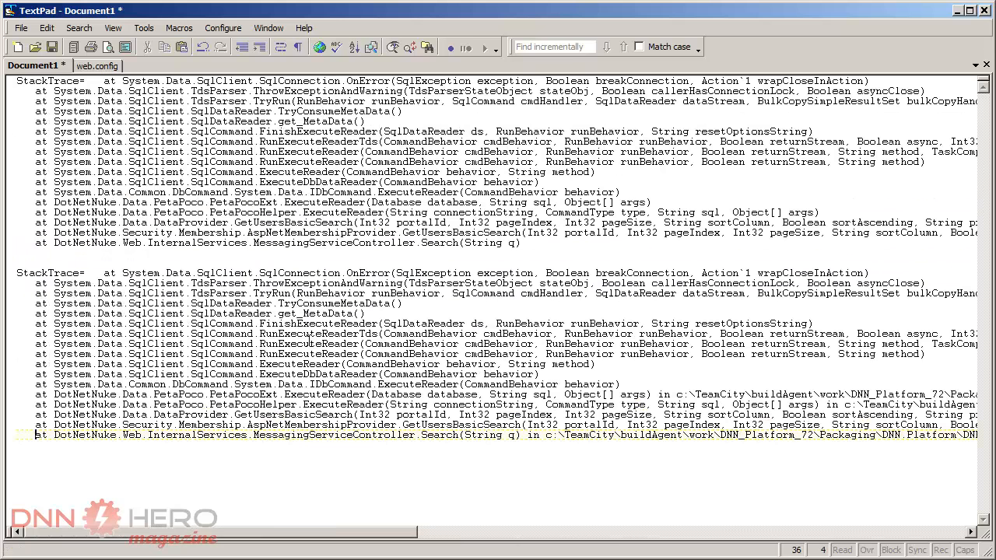
- Compare the last DotNetNuke lines of the first stack trace with those of the newly pasted one
key("Up")
key("Up")
key("Up")
key("Up")
key("Up")
key("Up")
key("Up")
key("Up")
key("Up")
key("Up")
key("Up")
key("Up")
left_click(93, 255)
key("shift+Up")
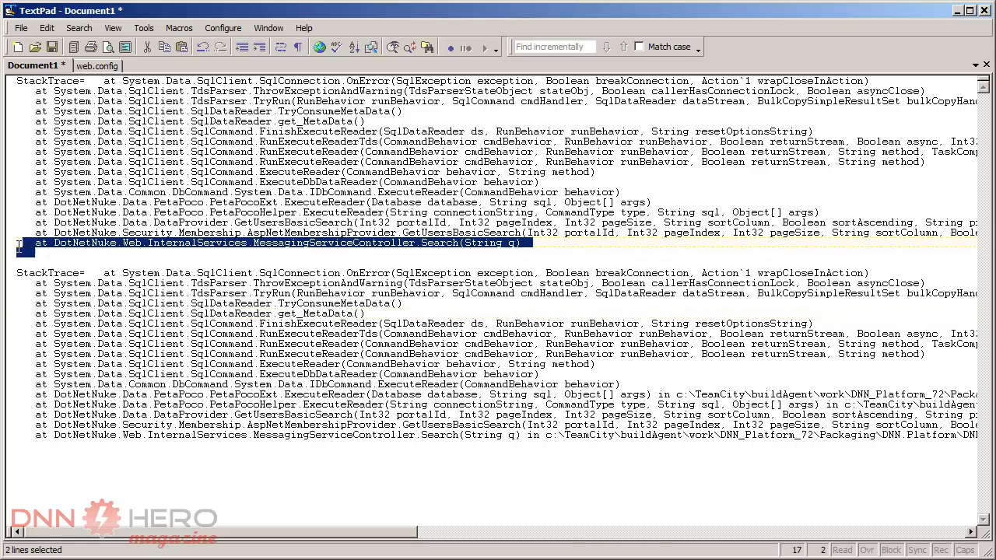
key("shift+Home")
key("shift+Up")
key("shift+Up")
key("shift+Up")
key("shift+Up")
key("shift+Up")
key("shift+Up")
key("shift+Up")
key("shift+Up")
key("shift+Up")
key("shift+Up")
key("shift+Up")
key("shift+Up")
key("shift+Up")
key("shift+Up")
key("shift+Up")
key("shift+Up")
- Add a blank line below the second stack trace and clear the automatic indentation
left_click(139, 480)
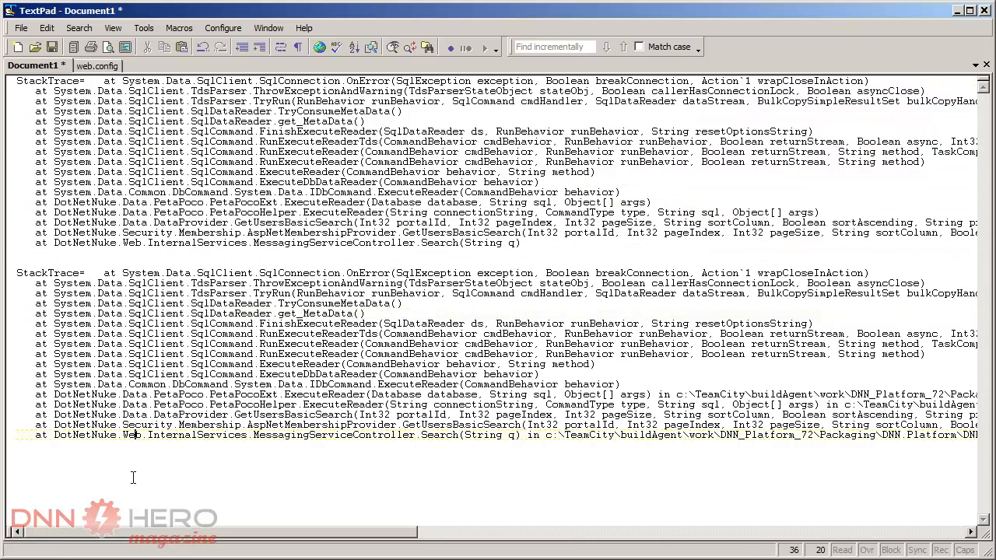
key("End")
key("Return")
key("shift+Home")
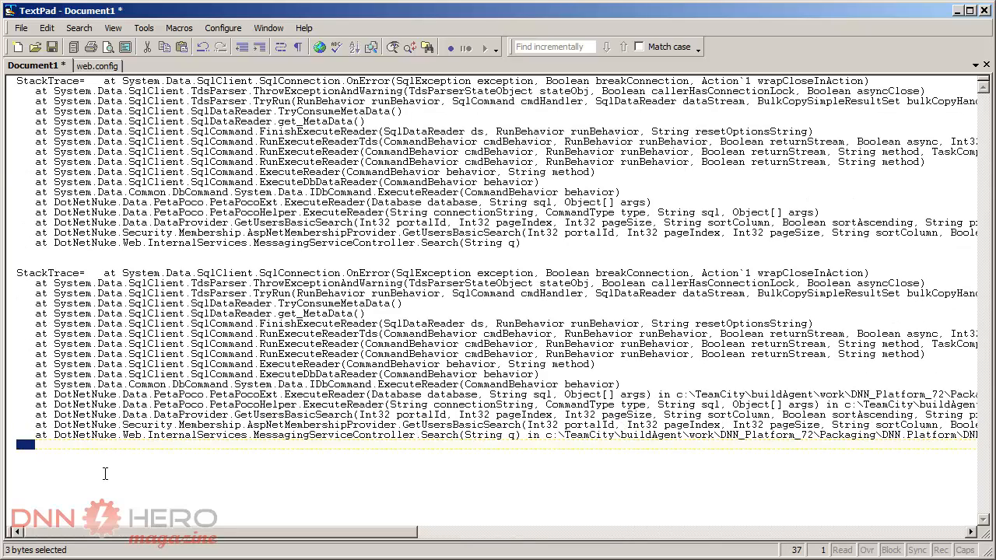
key("Return")
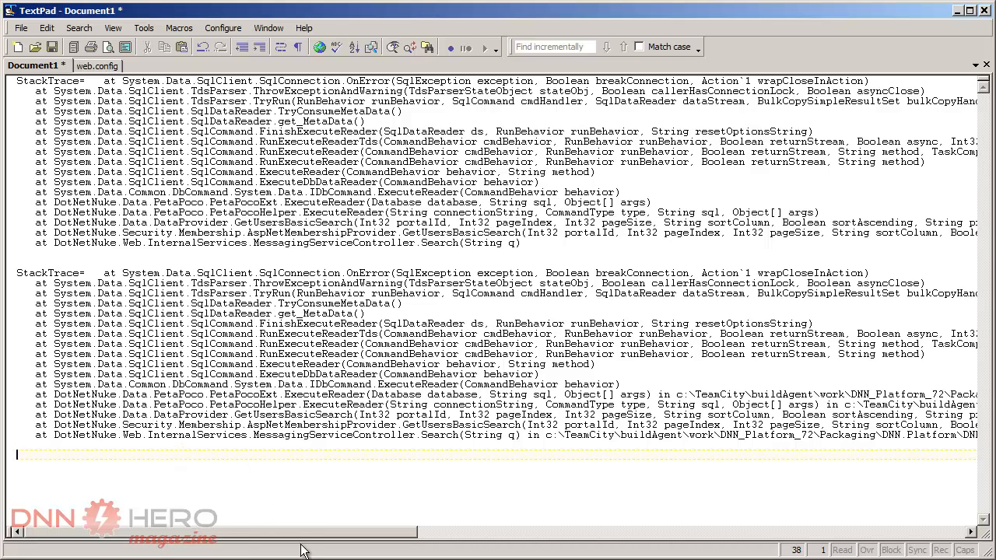
- Examine the source file path and line number at the end of the PetaPocoExt.ExecuteReader entry in the second stack trace
left_click_drag(304, 532, 622, 506)
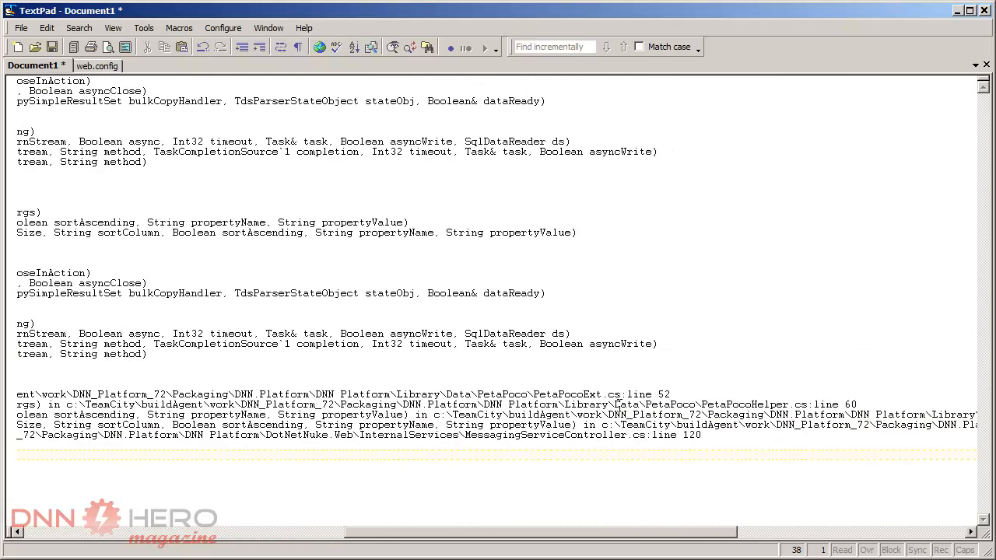
left_click_drag(620, 396, 534, 400)
left_click_drag(627, 394, 672, 394)
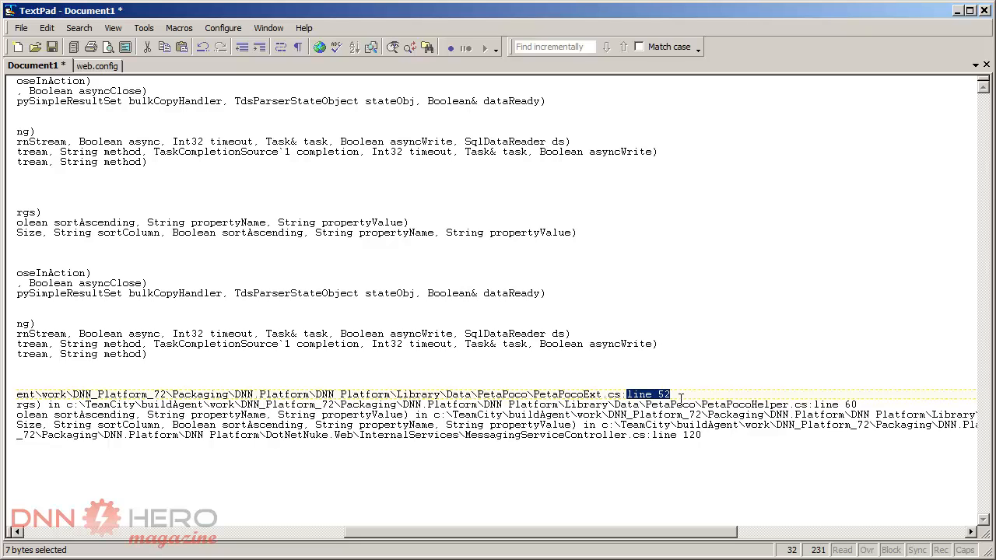
left_click(681, 399)
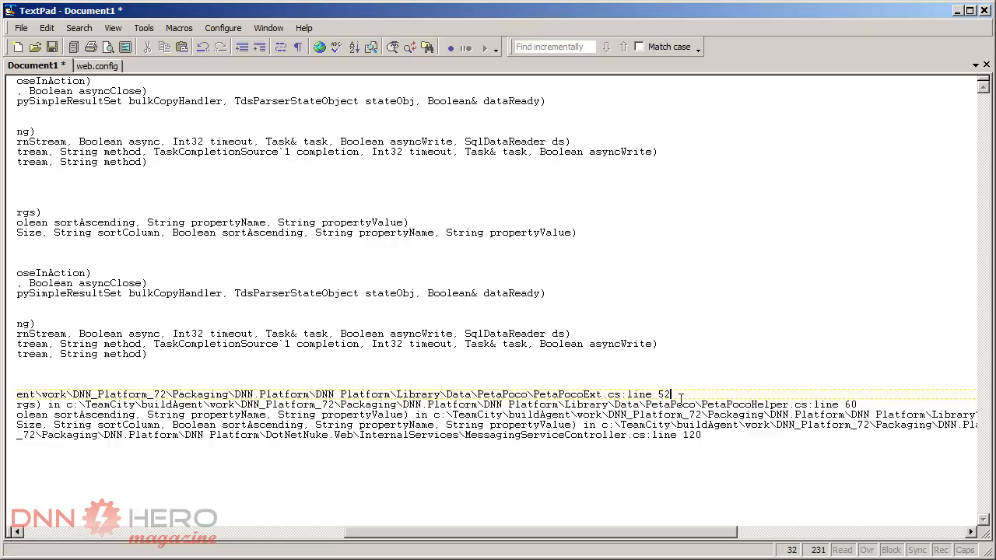
key("Home")
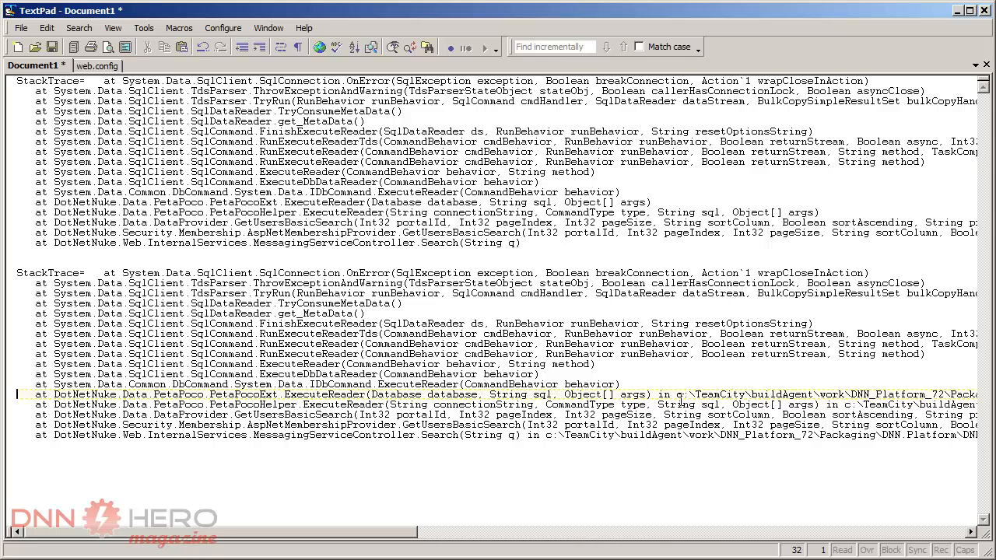
key("End")
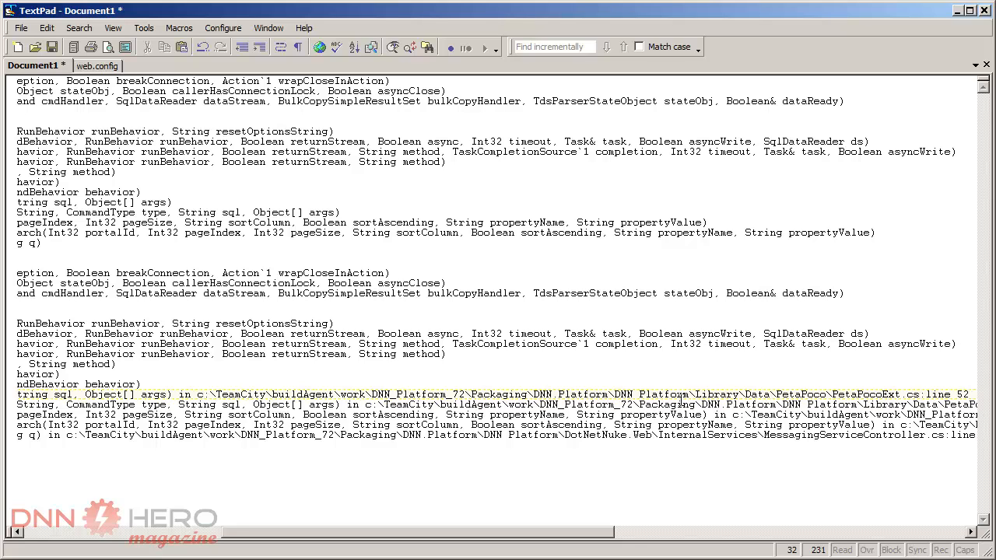
key("Home")
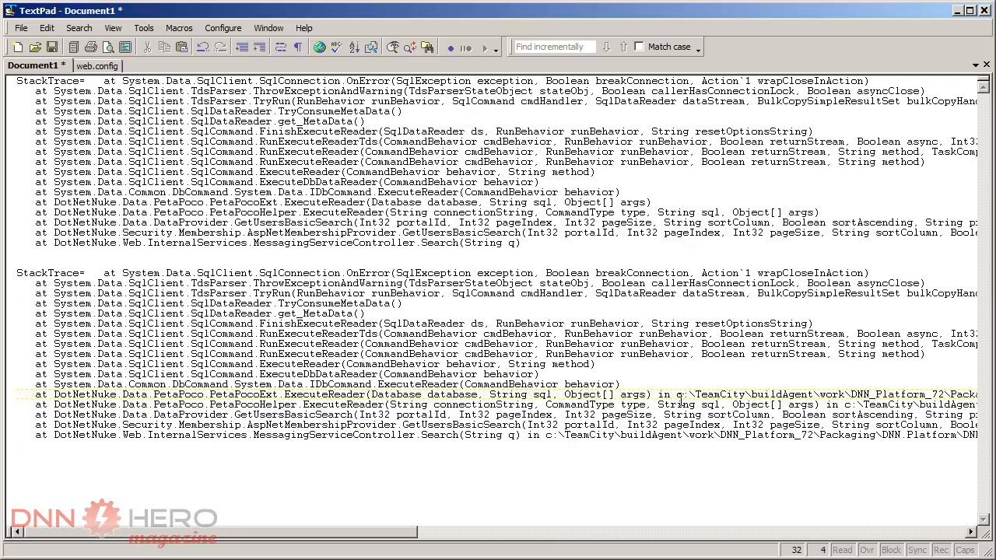